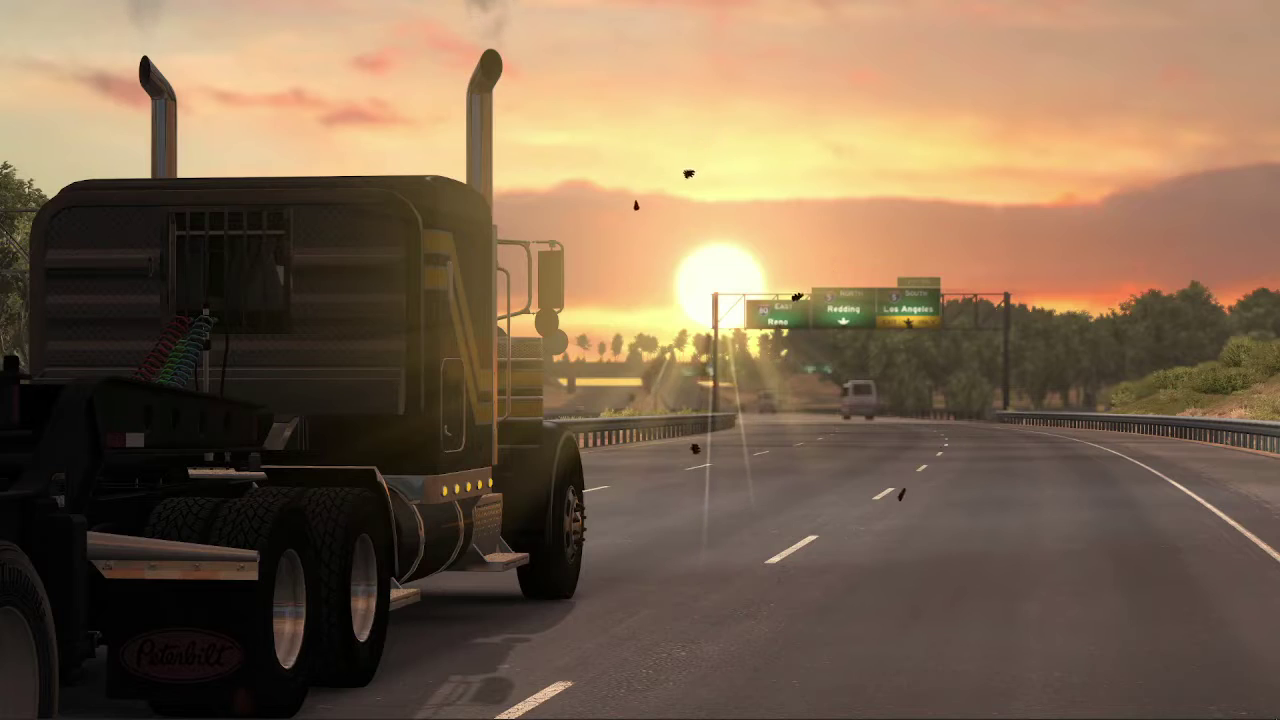
Go to the Steam library, select American Truck Simulator and right-click it to bring up its options
right_click(1094, 708)
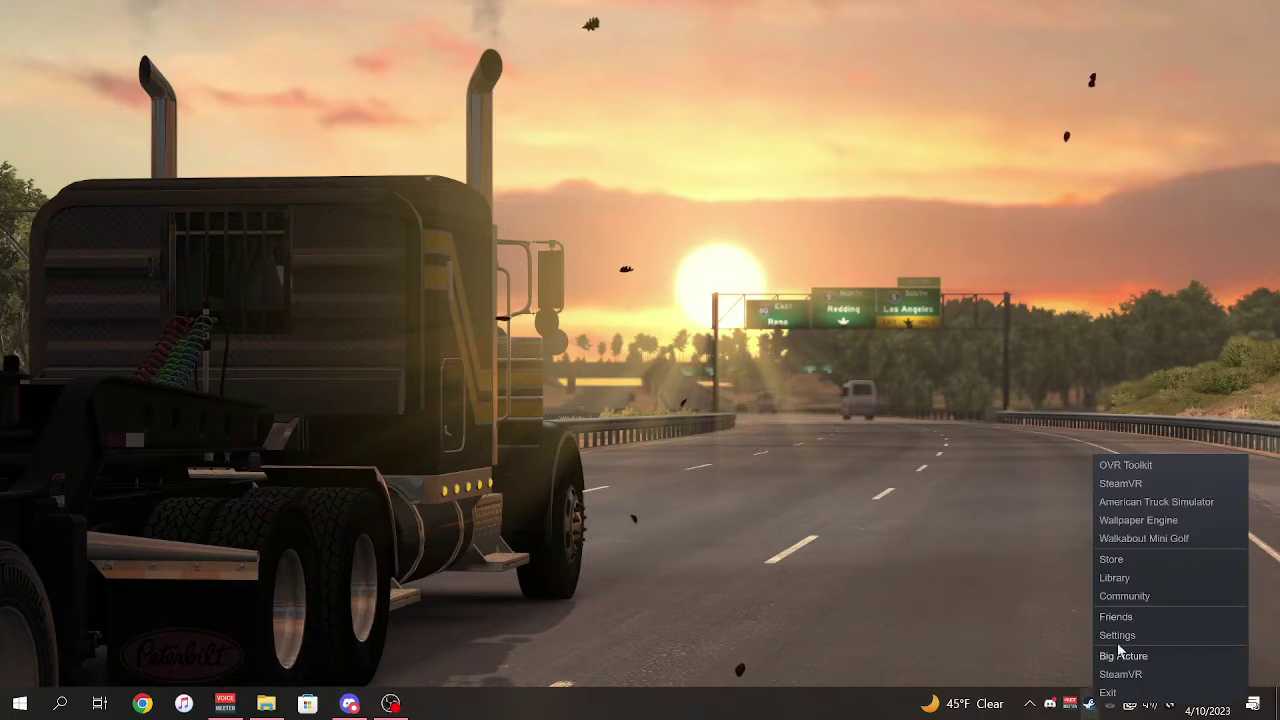
click(1133, 584)
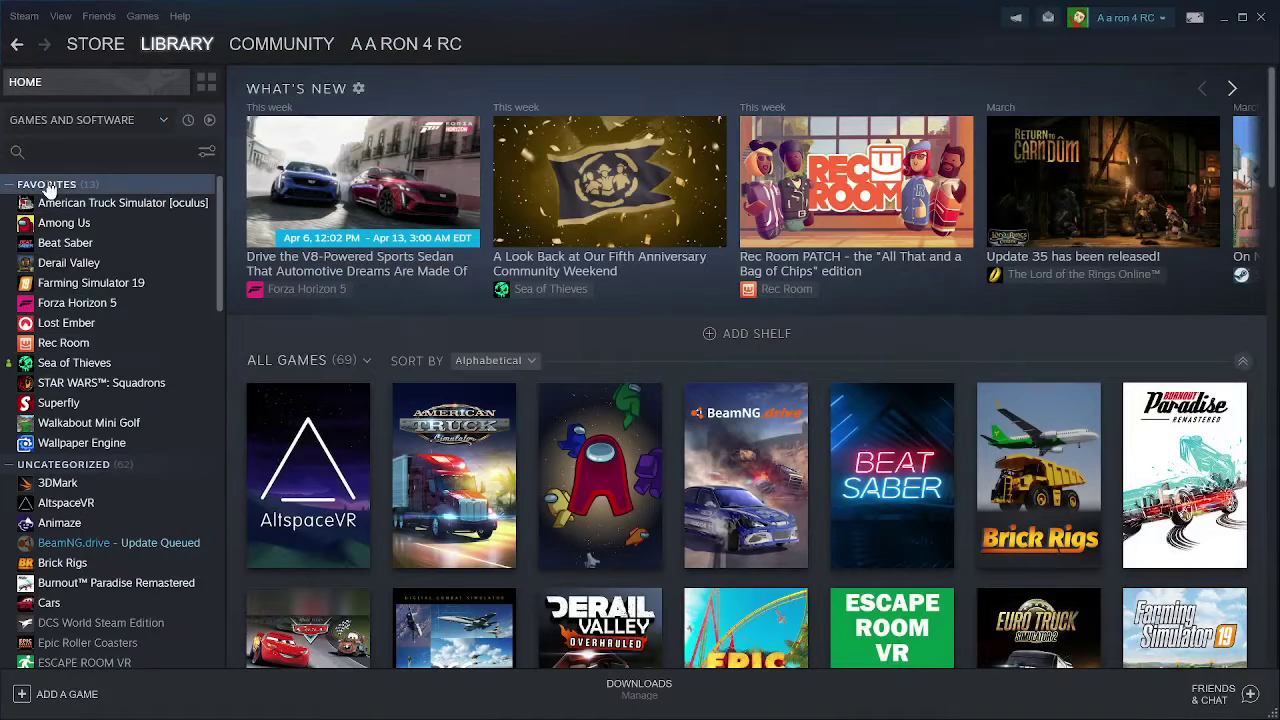
click(68, 210)
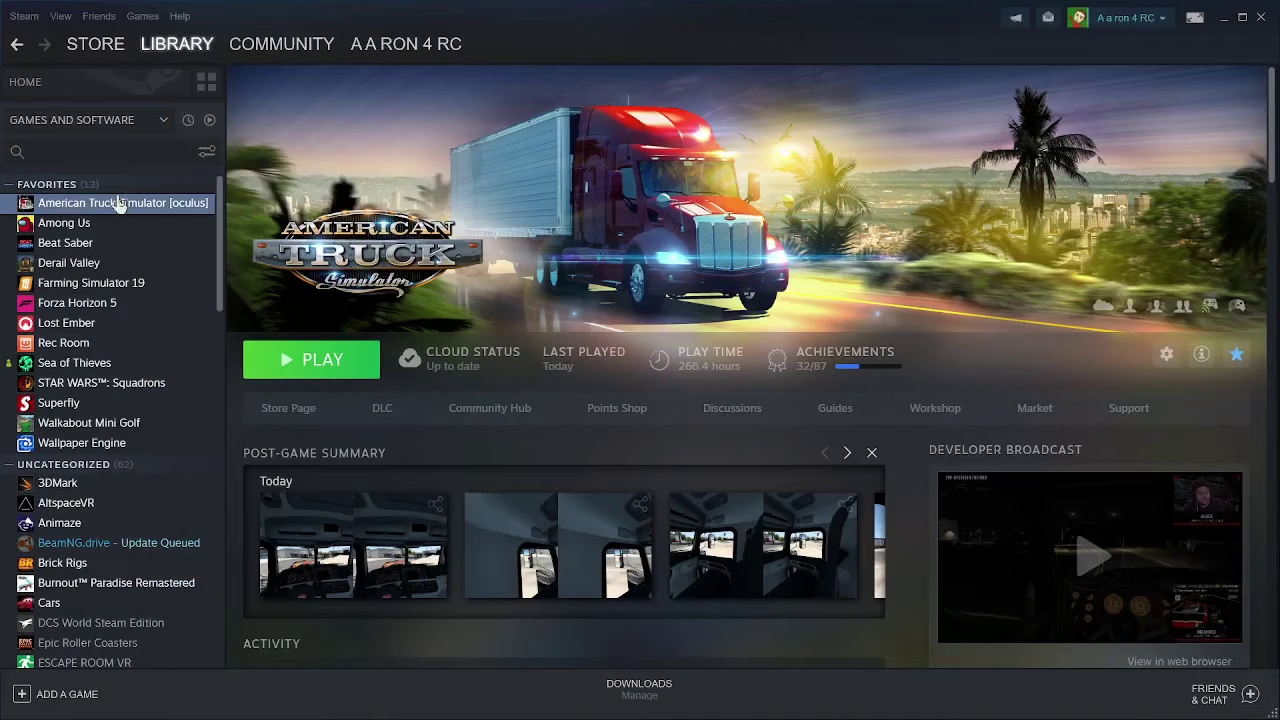
right_click(101, 207)
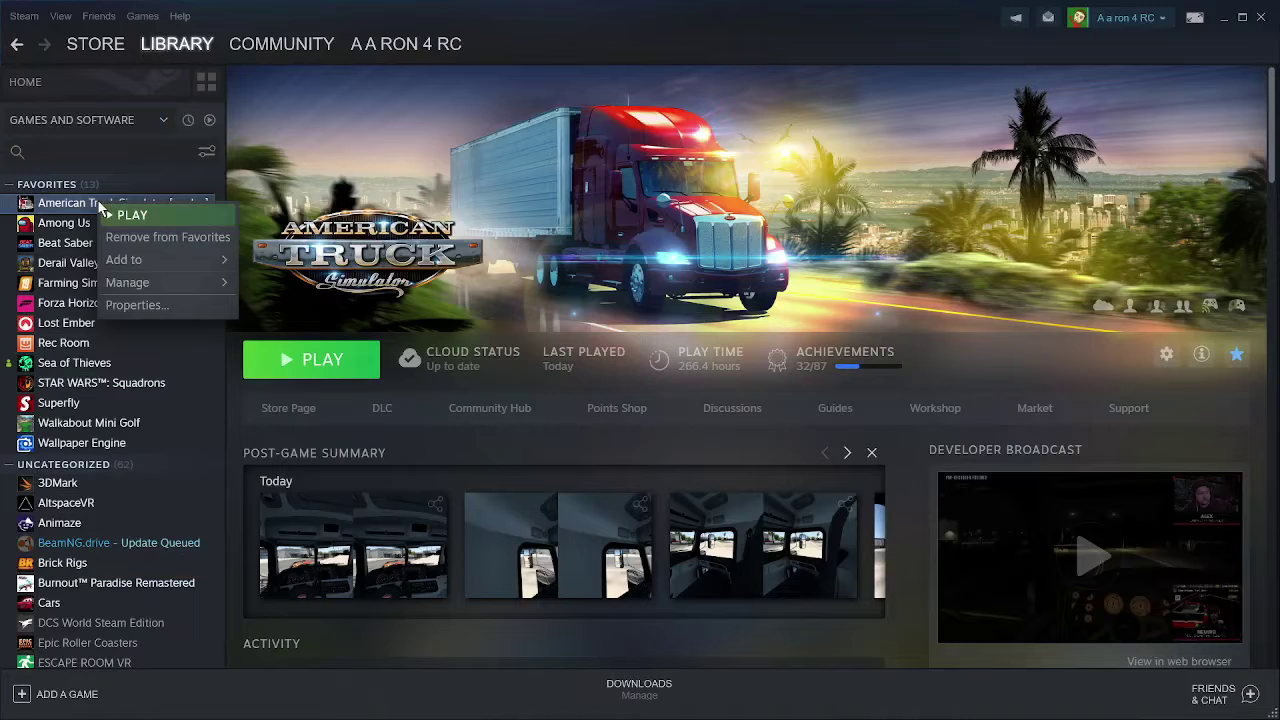
Open American Truck Simulator's properties and replace the launch options with -openvr
click(133, 305)
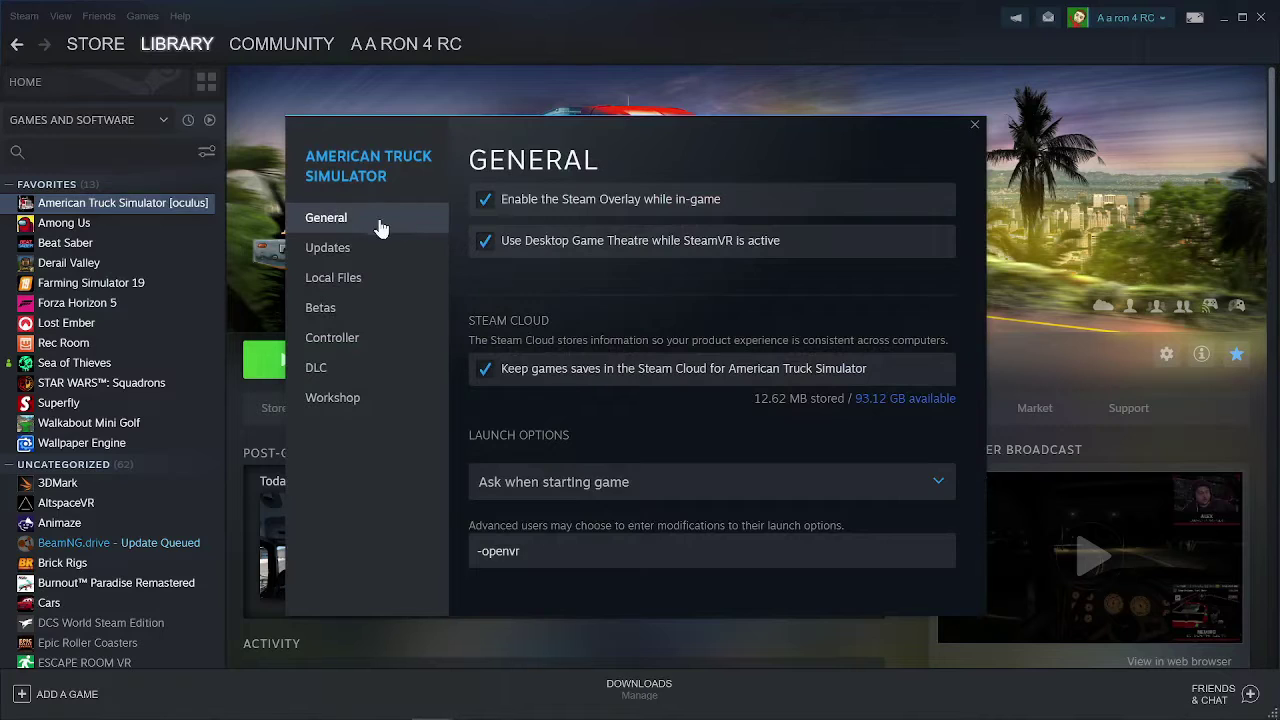
drag(587, 550, 437, 541)
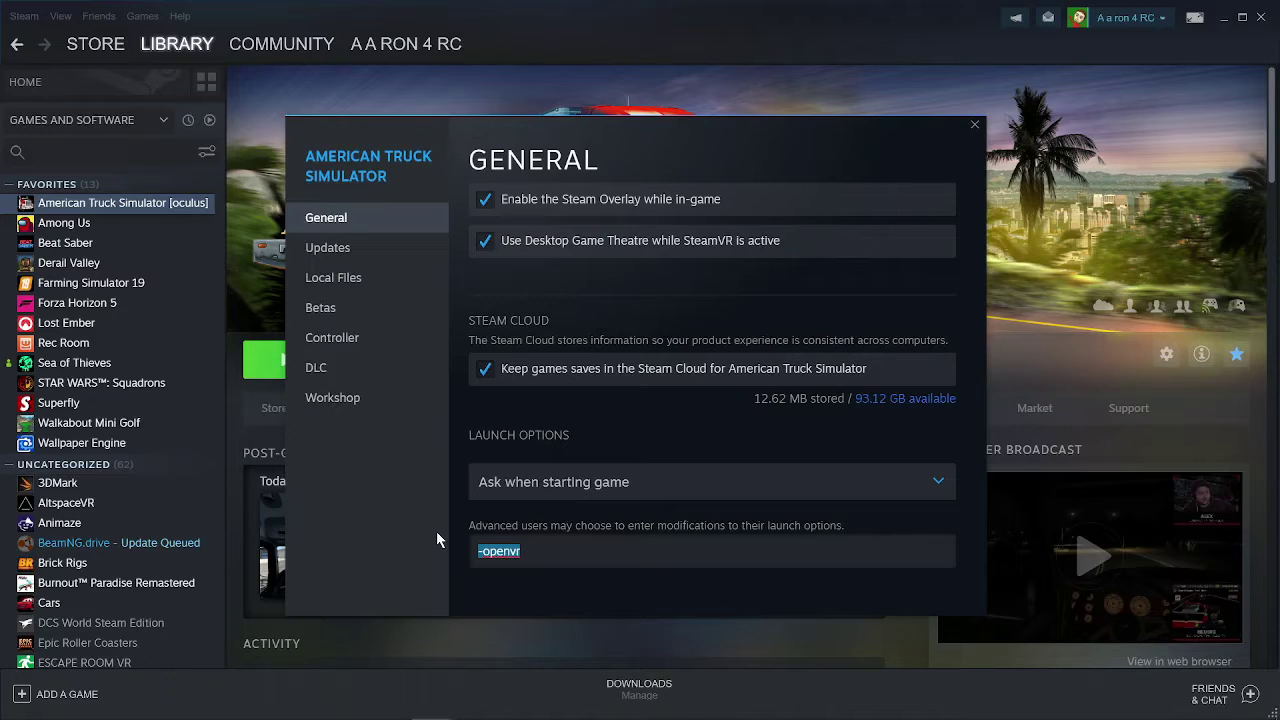
key(BackSpace)
text(-openvr)
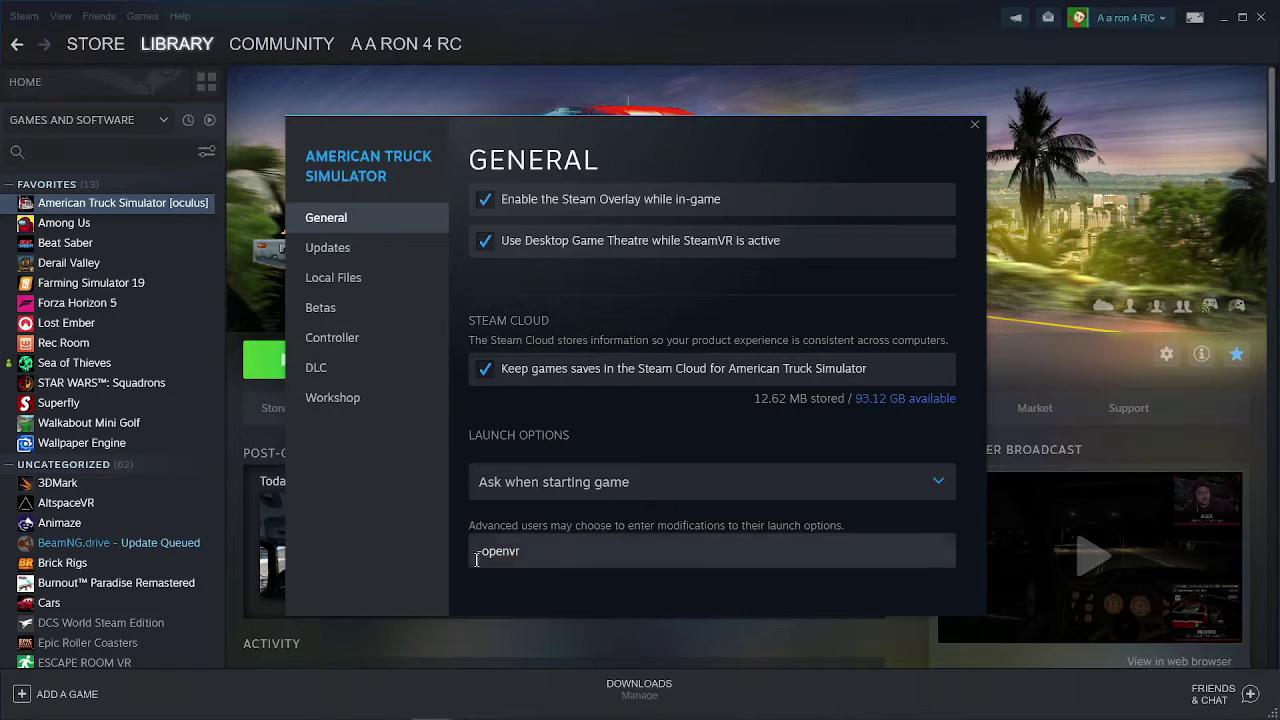
Reset the beta to None, then choose oculus - Oculus+OpenVR - 1.46 - (SDK 1.4.0)
click(335, 312)
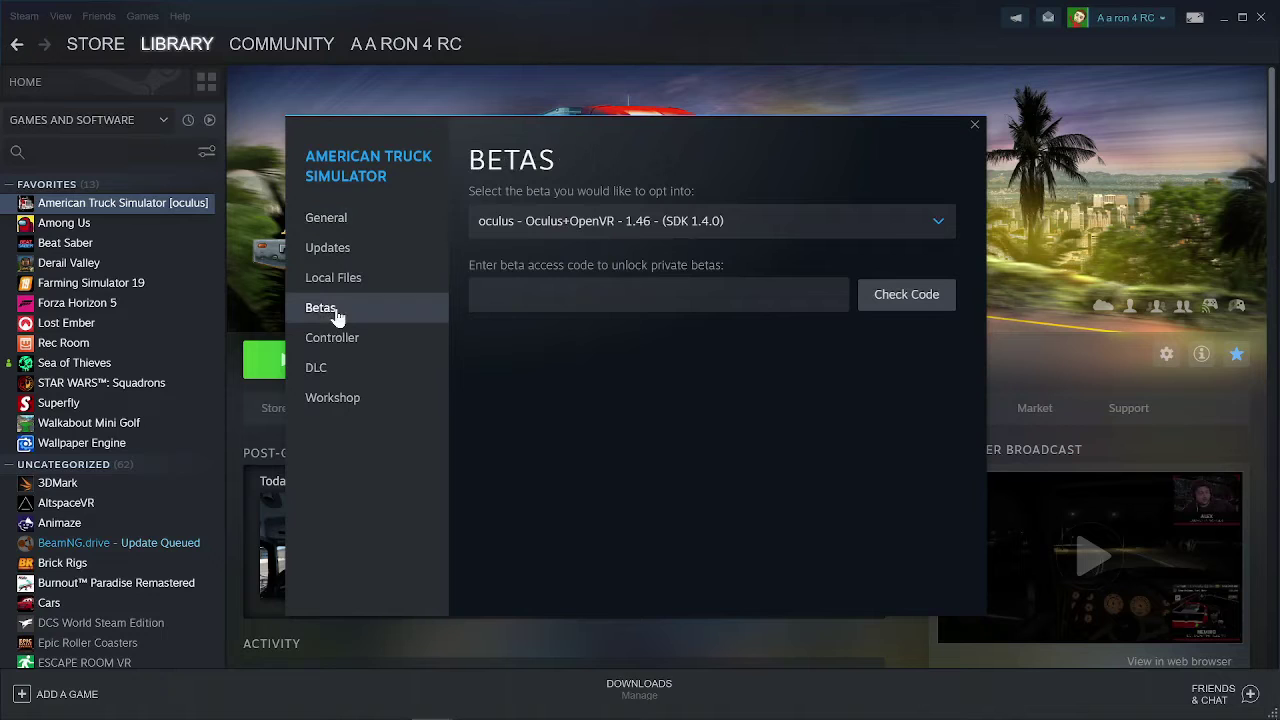
click(812, 224)
click(655, 266)
click(668, 229)
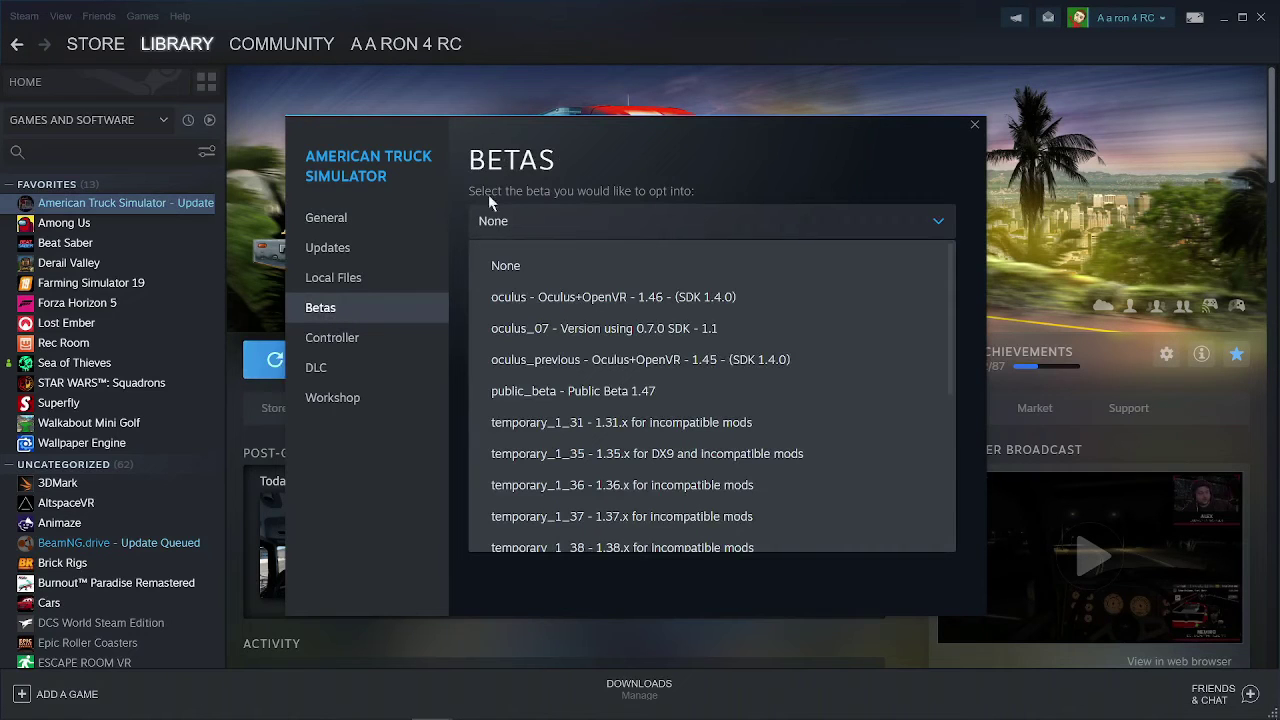
click(740, 305)
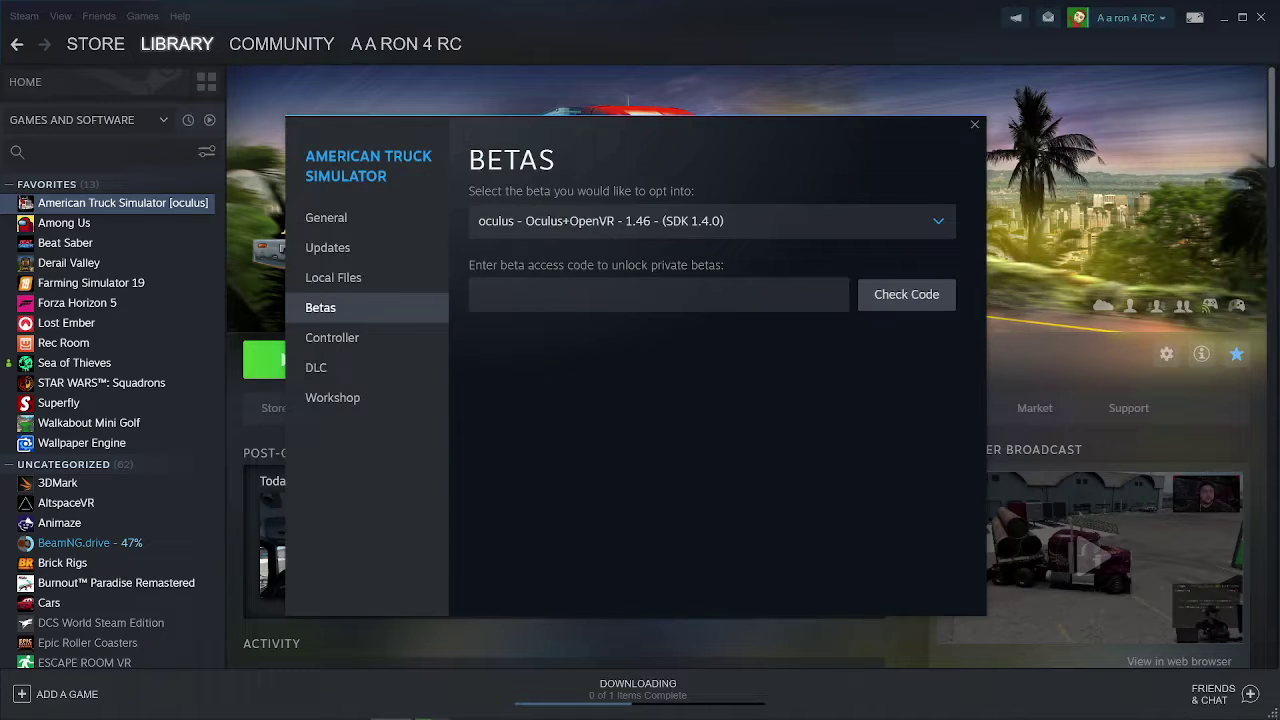
key(alt+Tab)
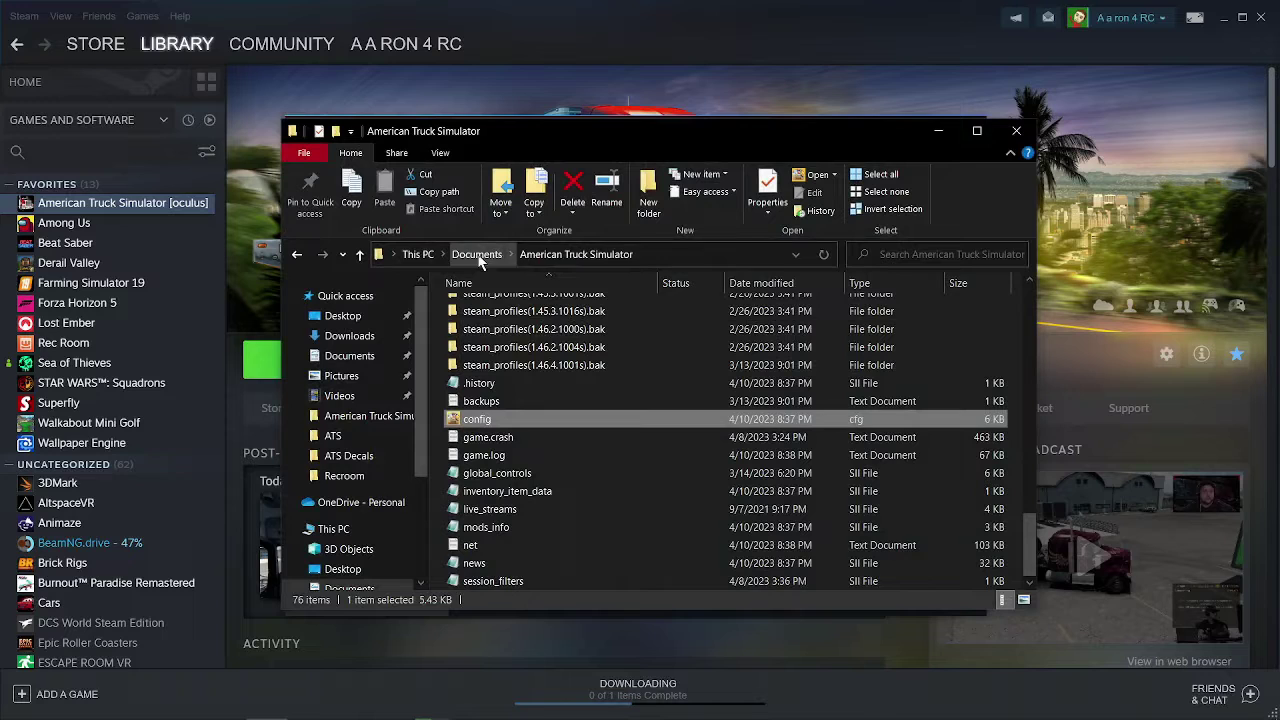
Open config.cfg from Documents > American Truck Simulator with Notepad
scroll(528, 336, up, 10)
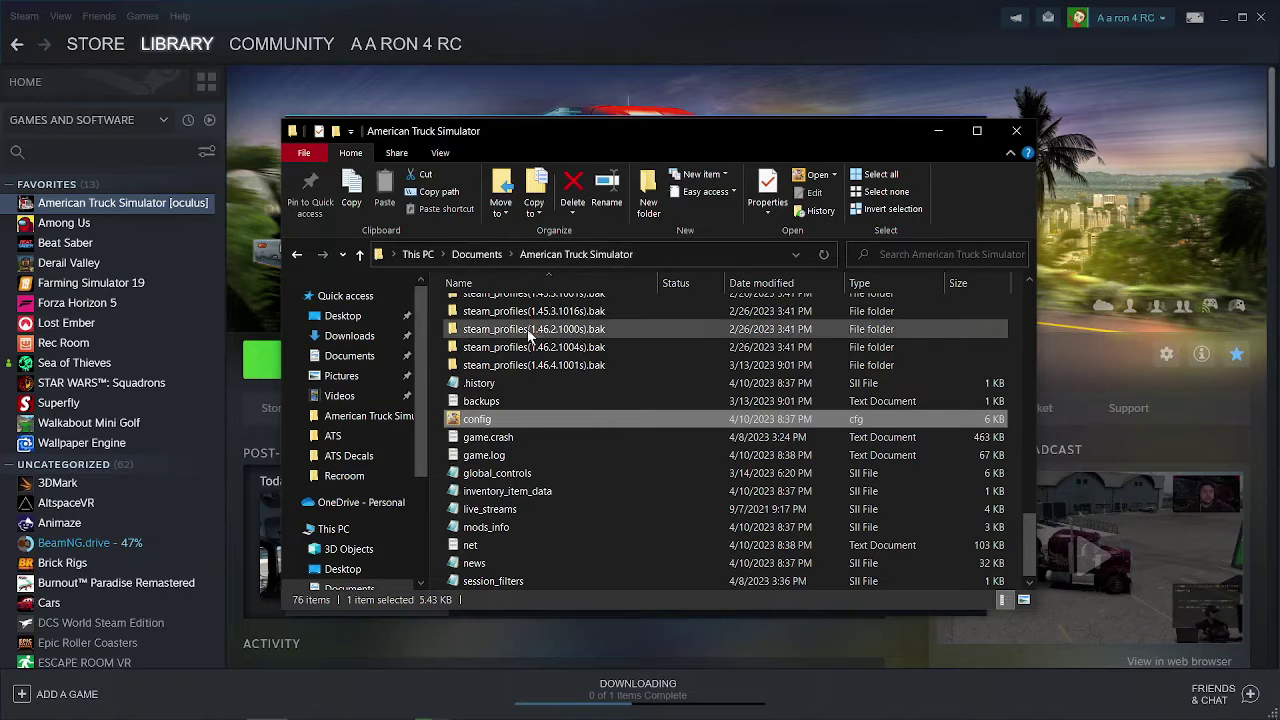
scroll(528, 336, down, 4)
scroll(585, 385, up, 4)
scroll(585, 385, down, 8)
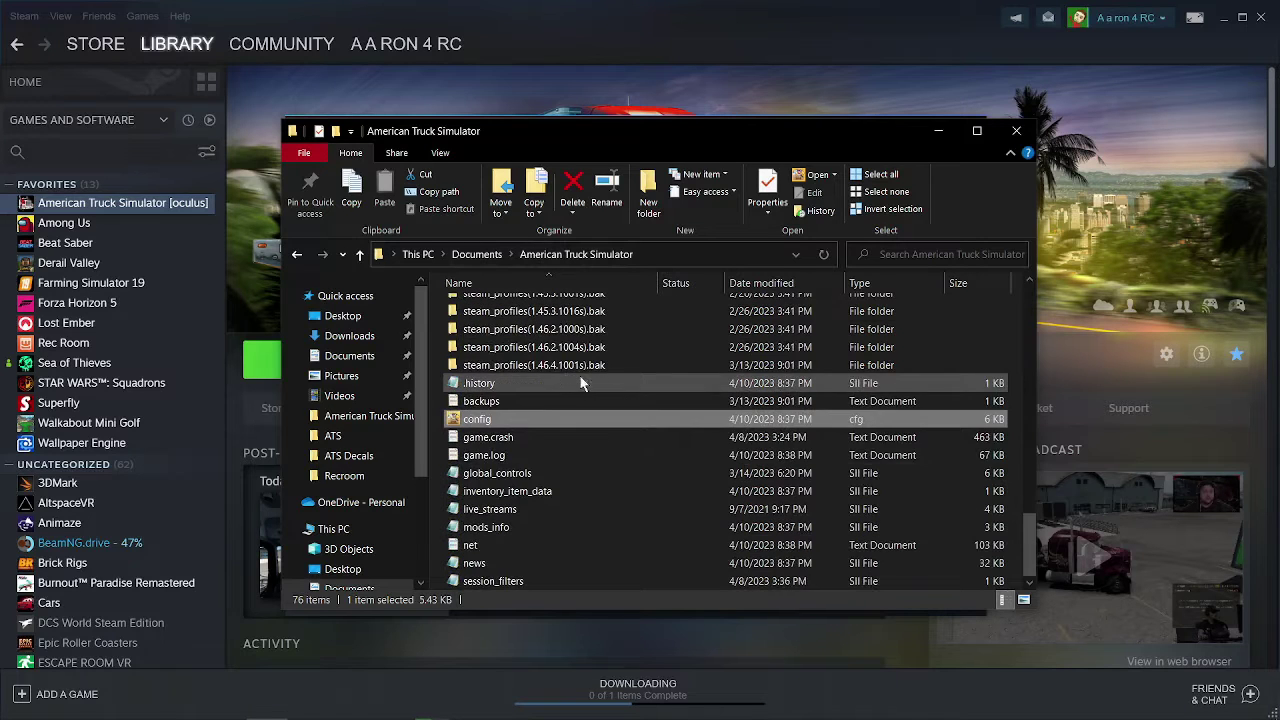
click(490, 419)
key(Escape)
right_click(500, 424)
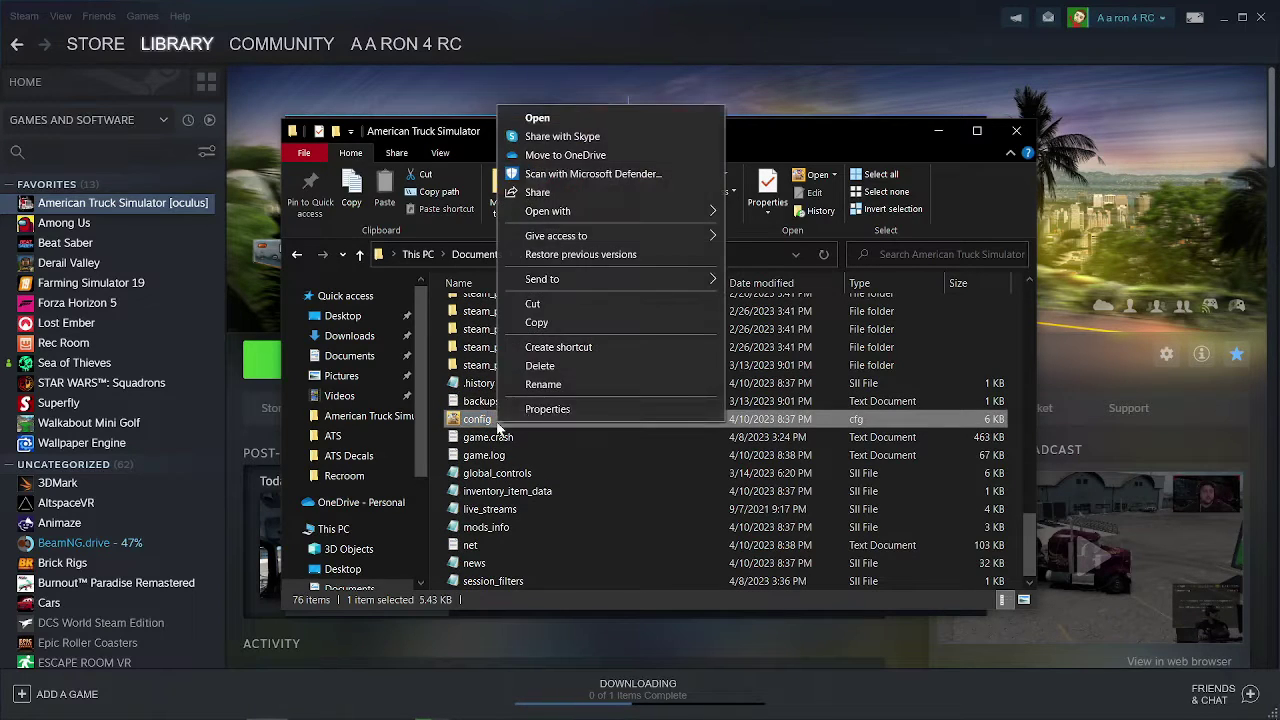
mouse_move(562, 212)
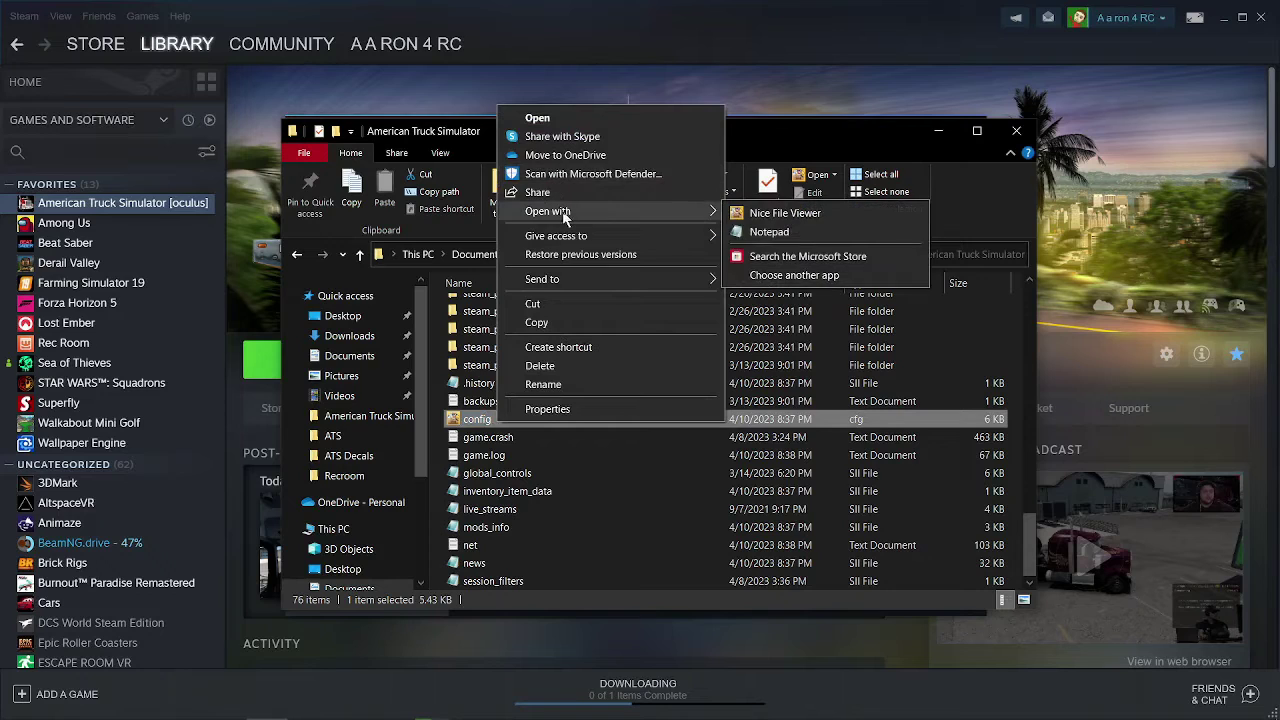
click(817, 229)
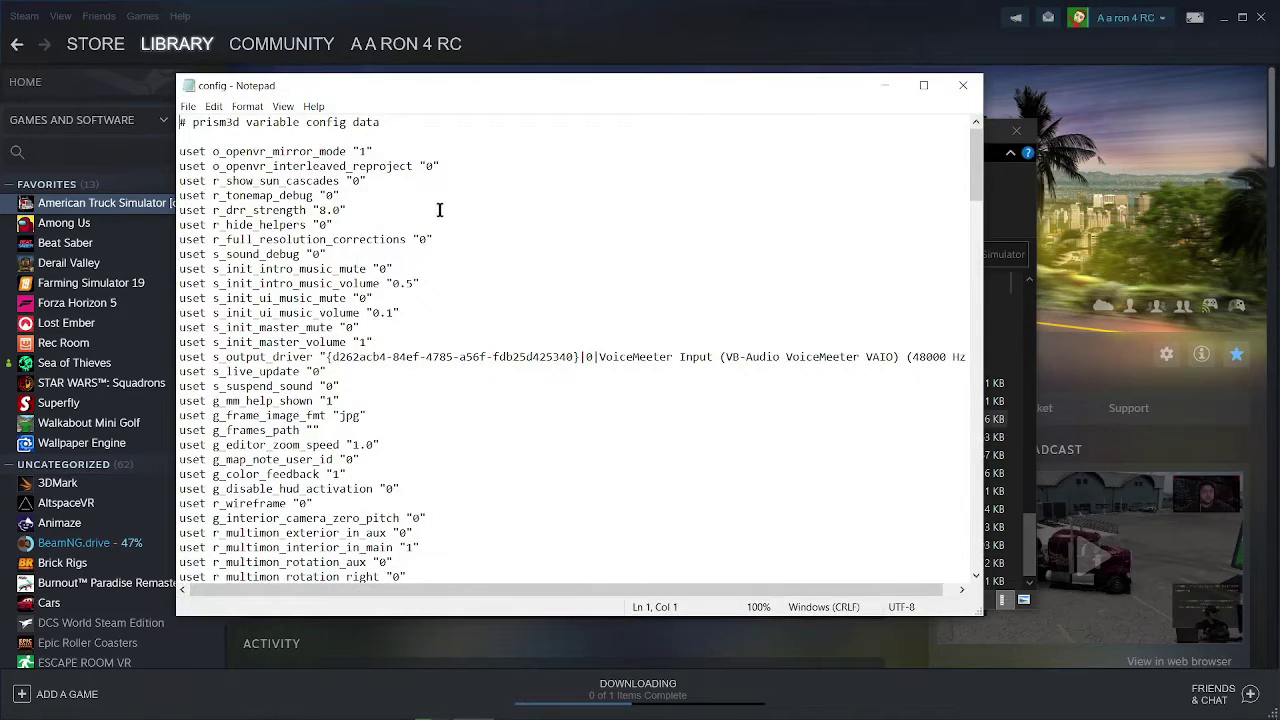
Confirm o_openvr_mirror_mode is "1" in the config, then start a Find for stereo_buffer
scroll(505, 205, down, 6)
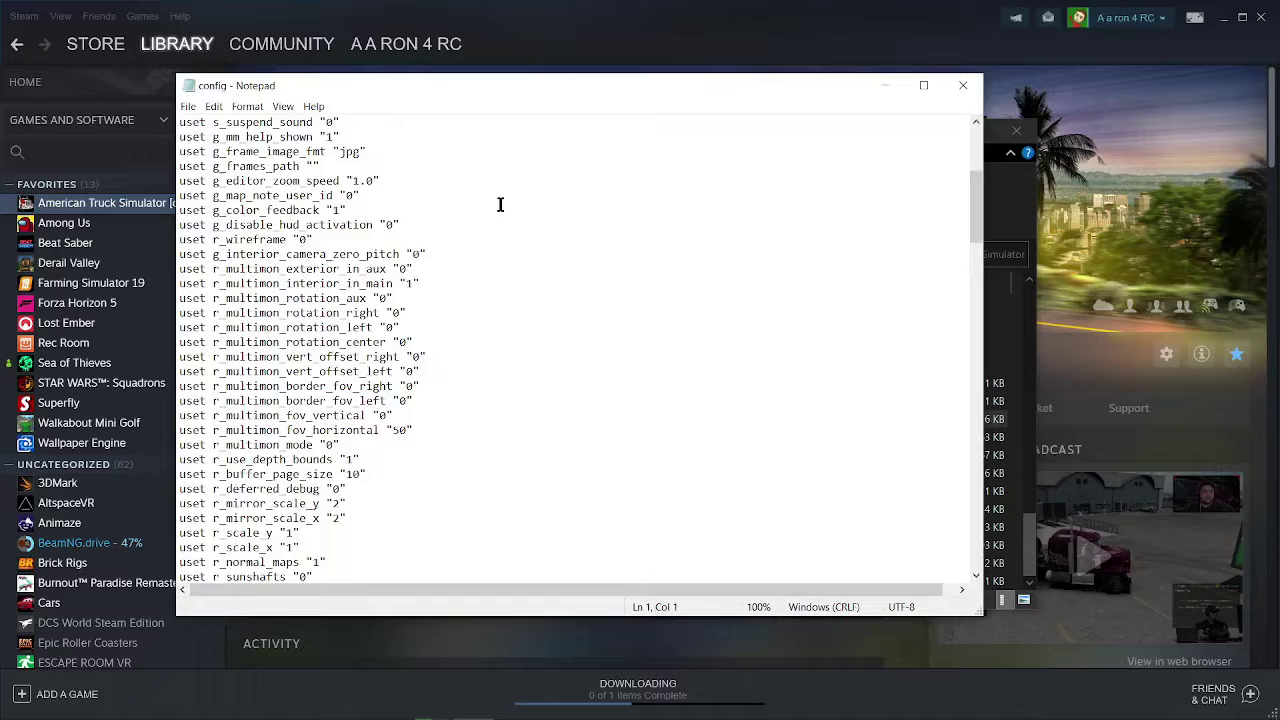
scroll(505, 215, up, 6)
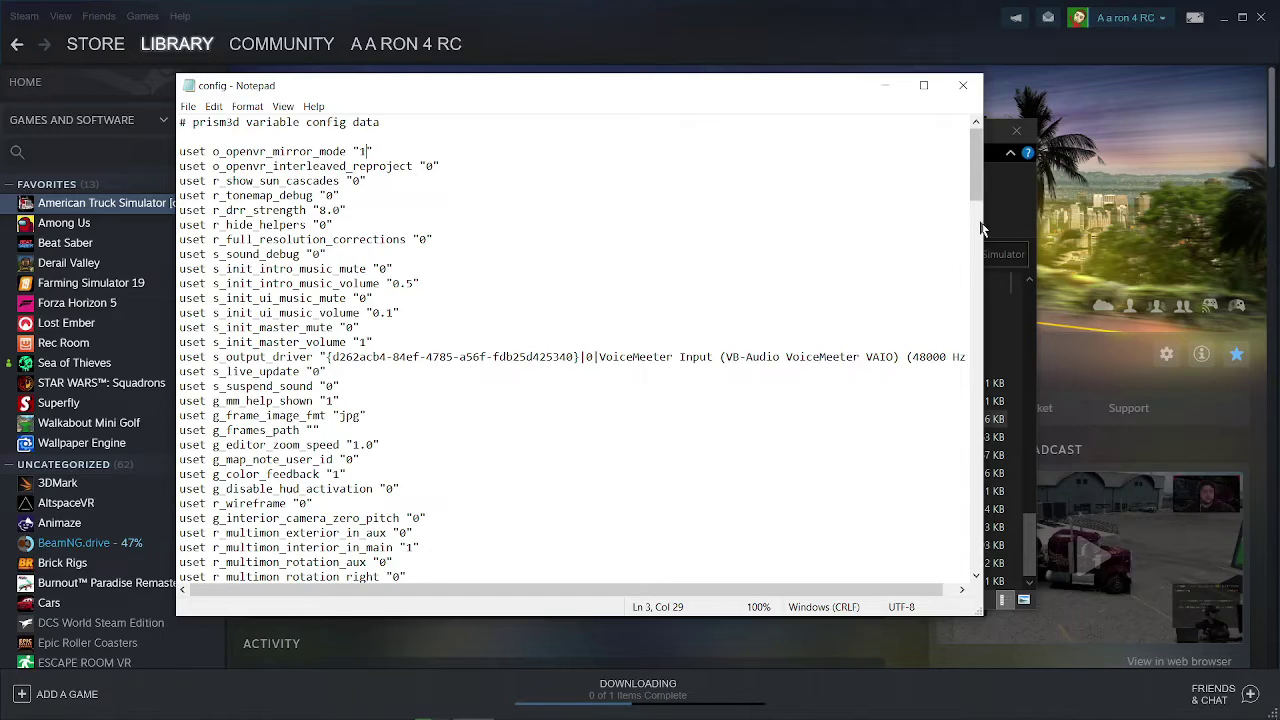
click(447, 168)
key(ctrl+f)
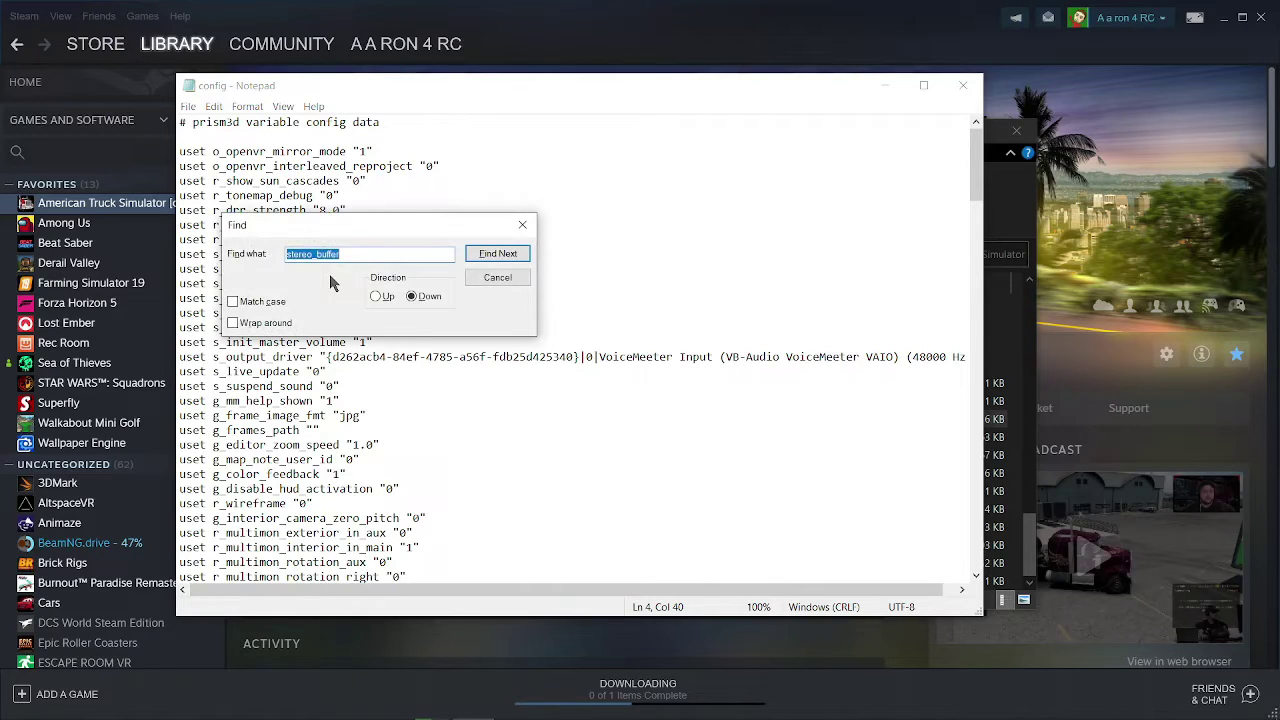
Locate the stereo_buffer entries in the config and check the stereo buffer scale line
click(357, 258)
click(478, 256)
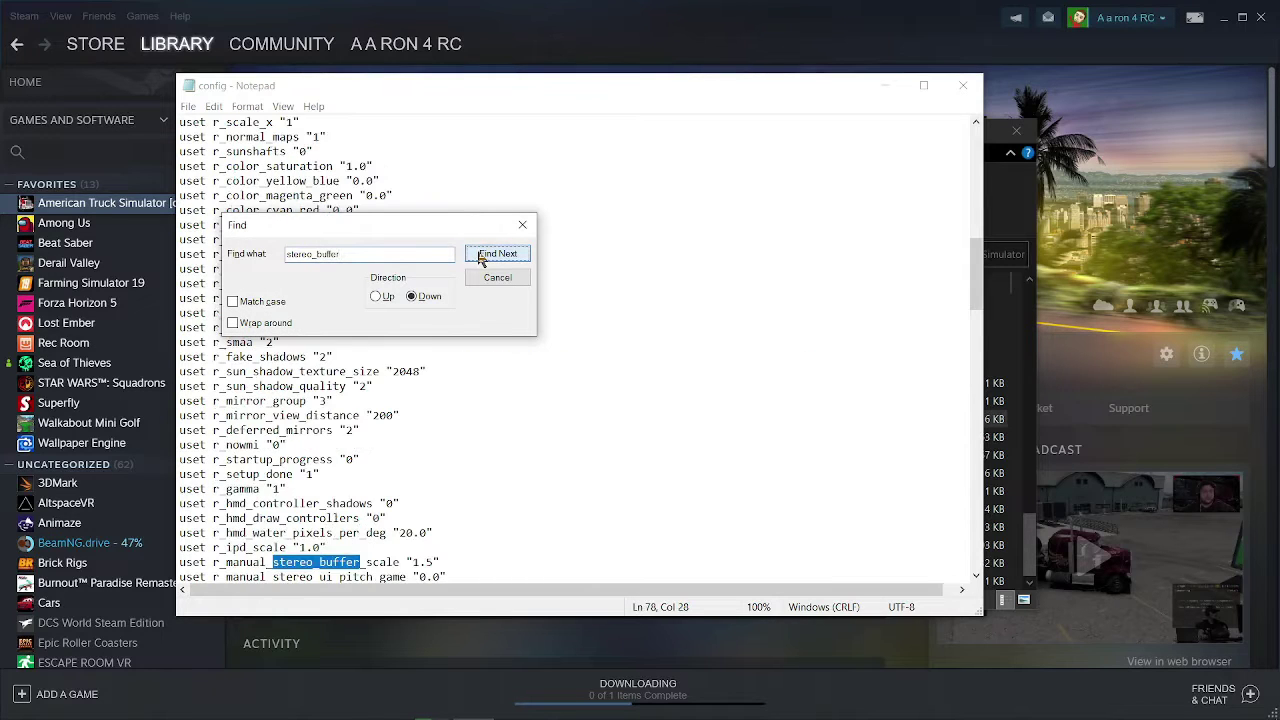
click(525, 224)
scroll(381, 487, down, 1)
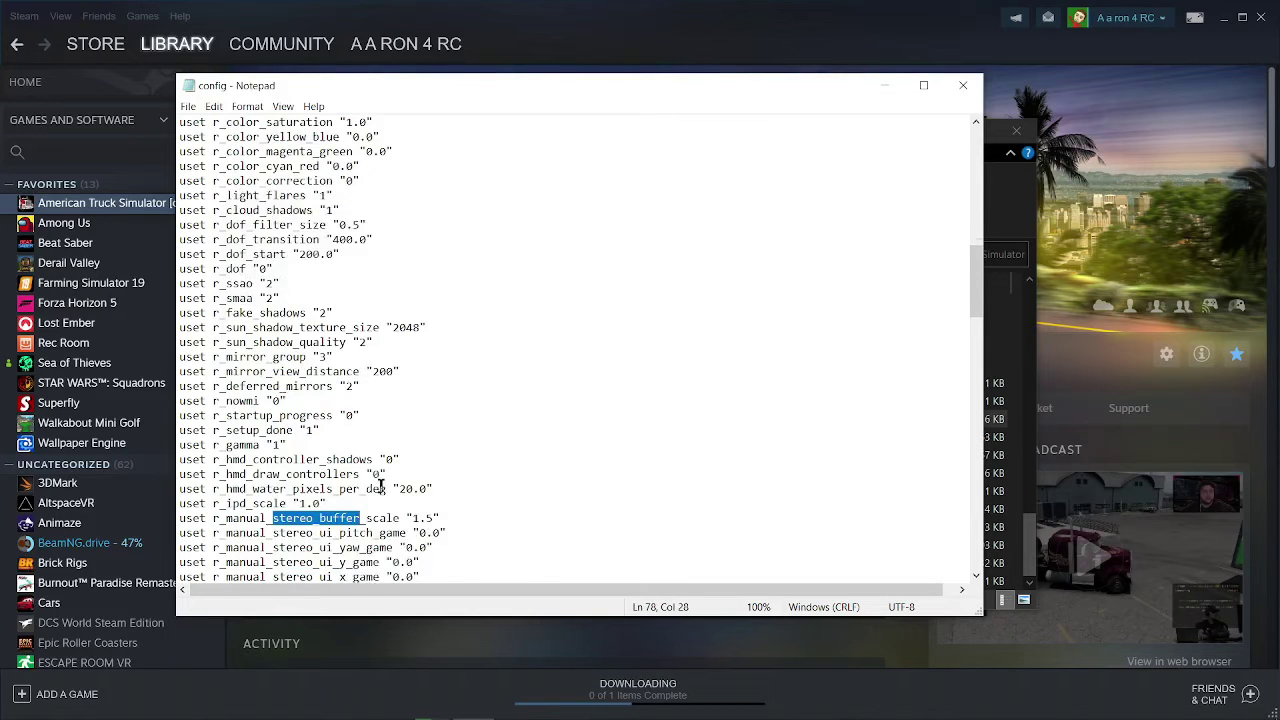
scroll(381, 487, down, 1)
drag(440, 474, 178, 476)
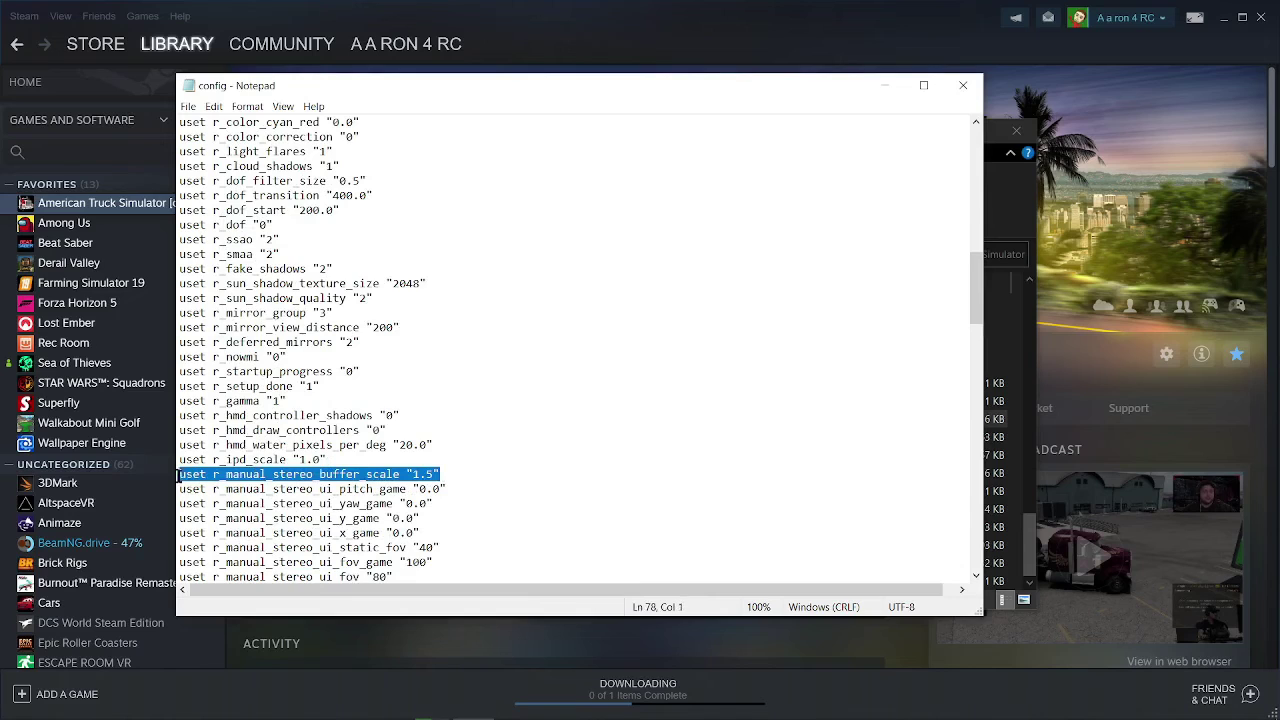
click(449, 474)
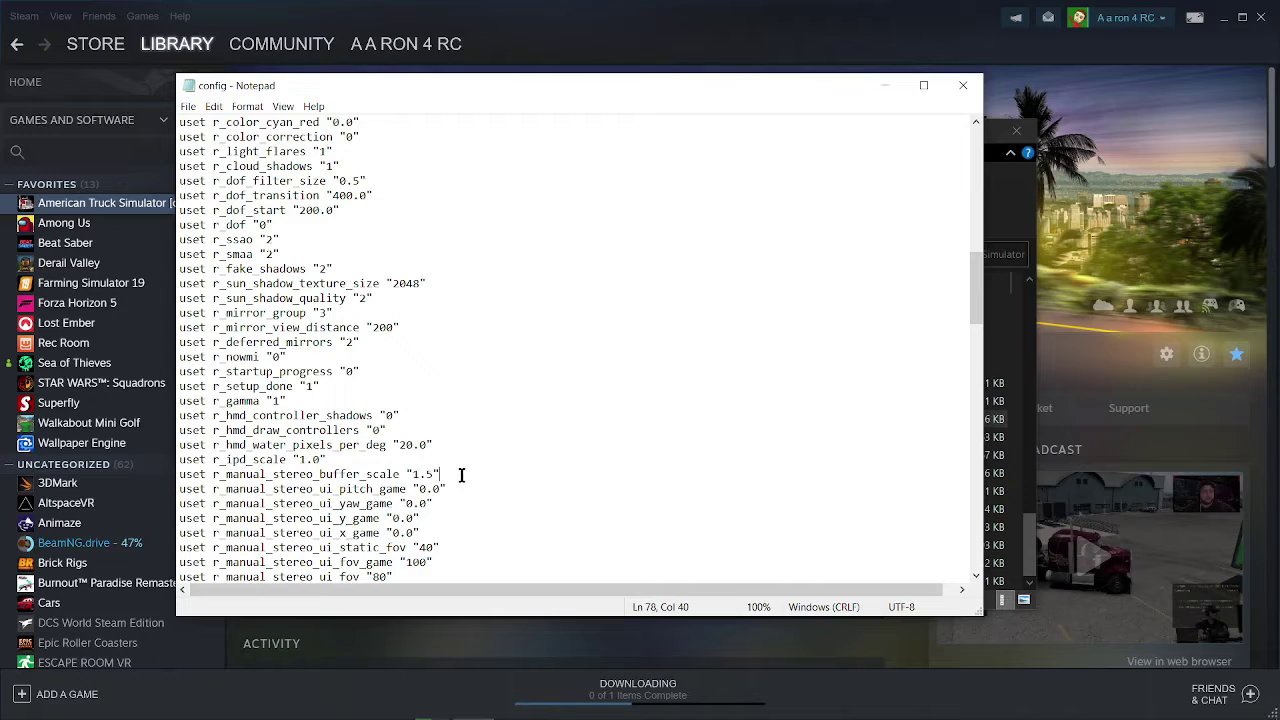
Close Notepad, File Explorer and Properties, then launch with 'Play American Truck Simulator'
click(968, 90)
click(978, 128)
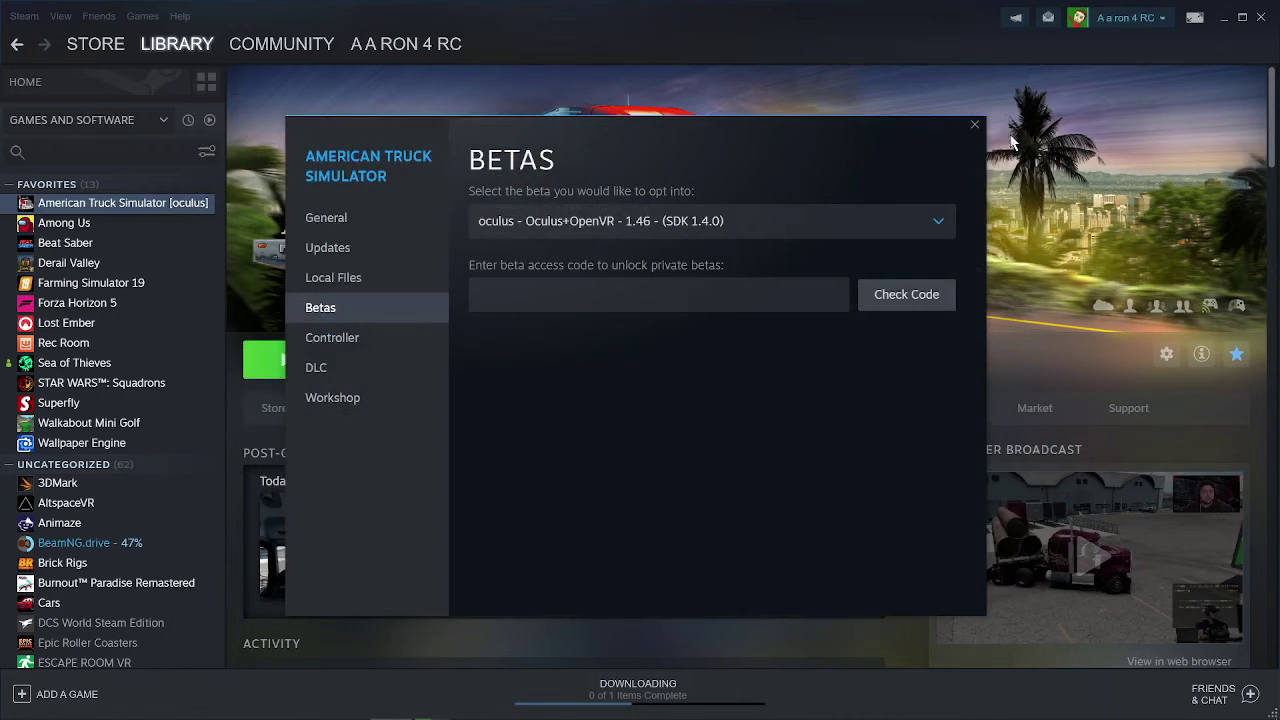
click(974, 126)
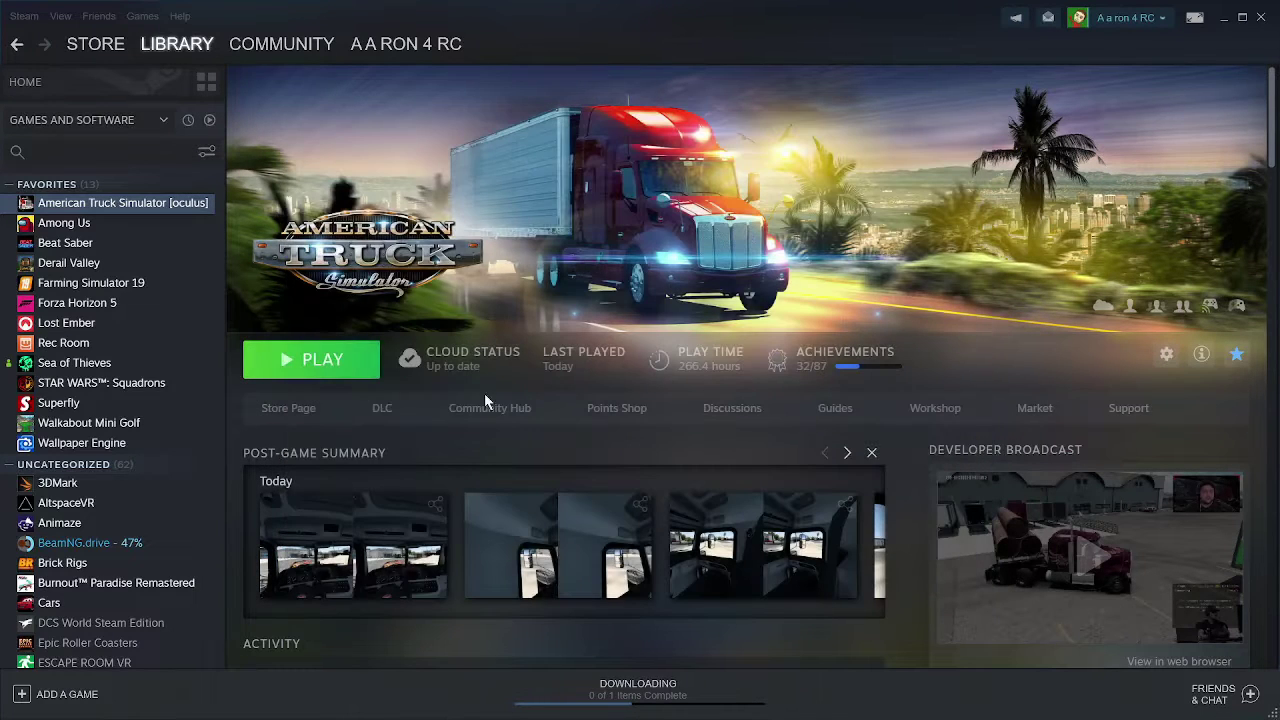
click(330, 365)
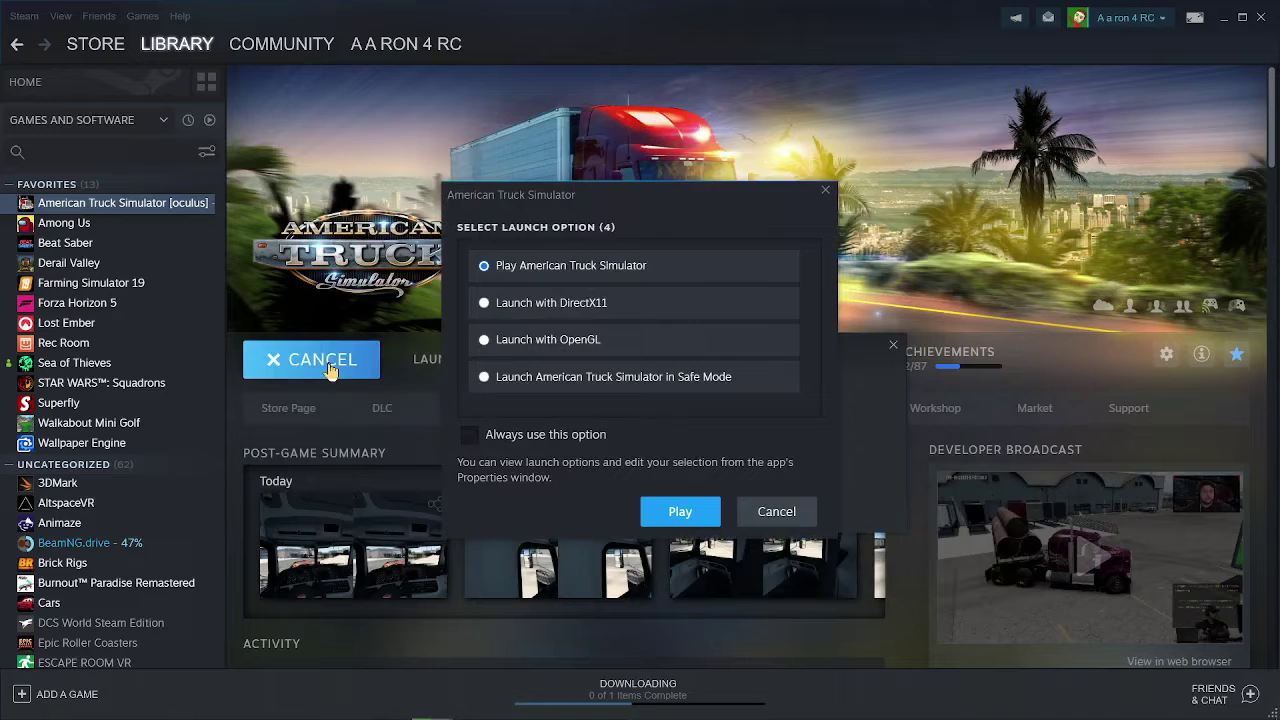
click(678, 515)
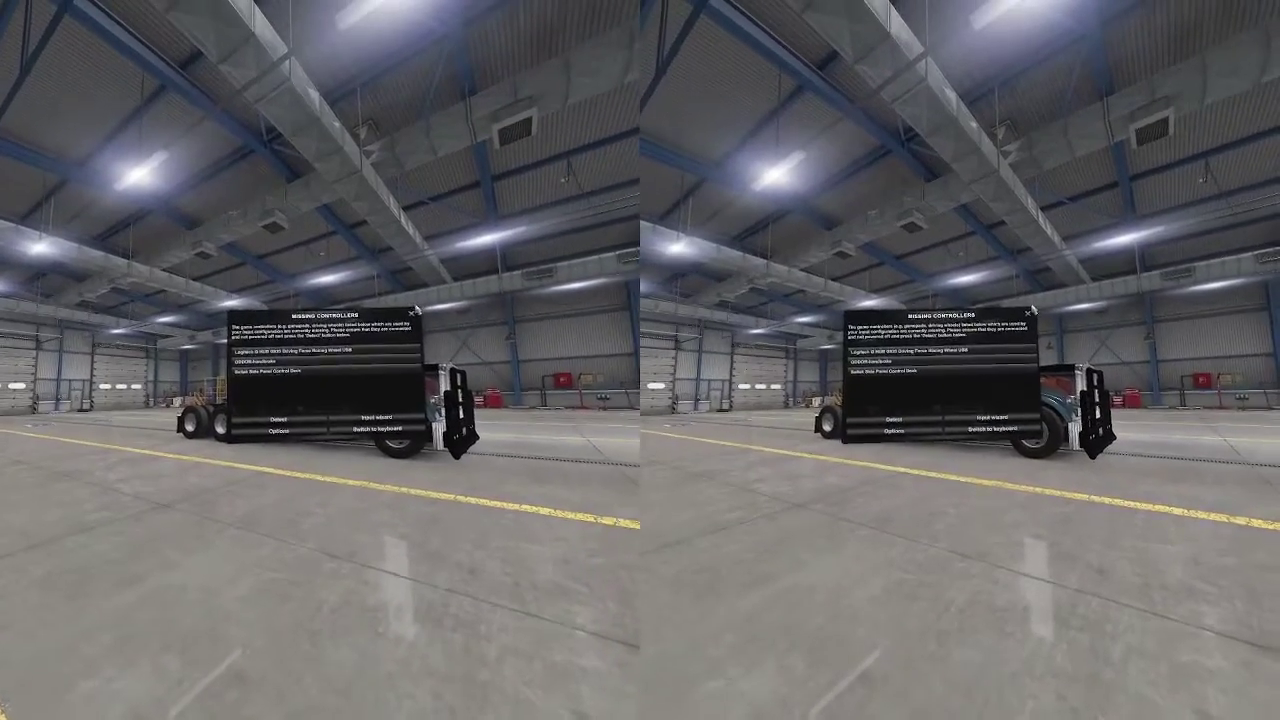
Dismiss the Missing Controllers notice with Escape to reach the Peterbilt cab view
key(Escape)
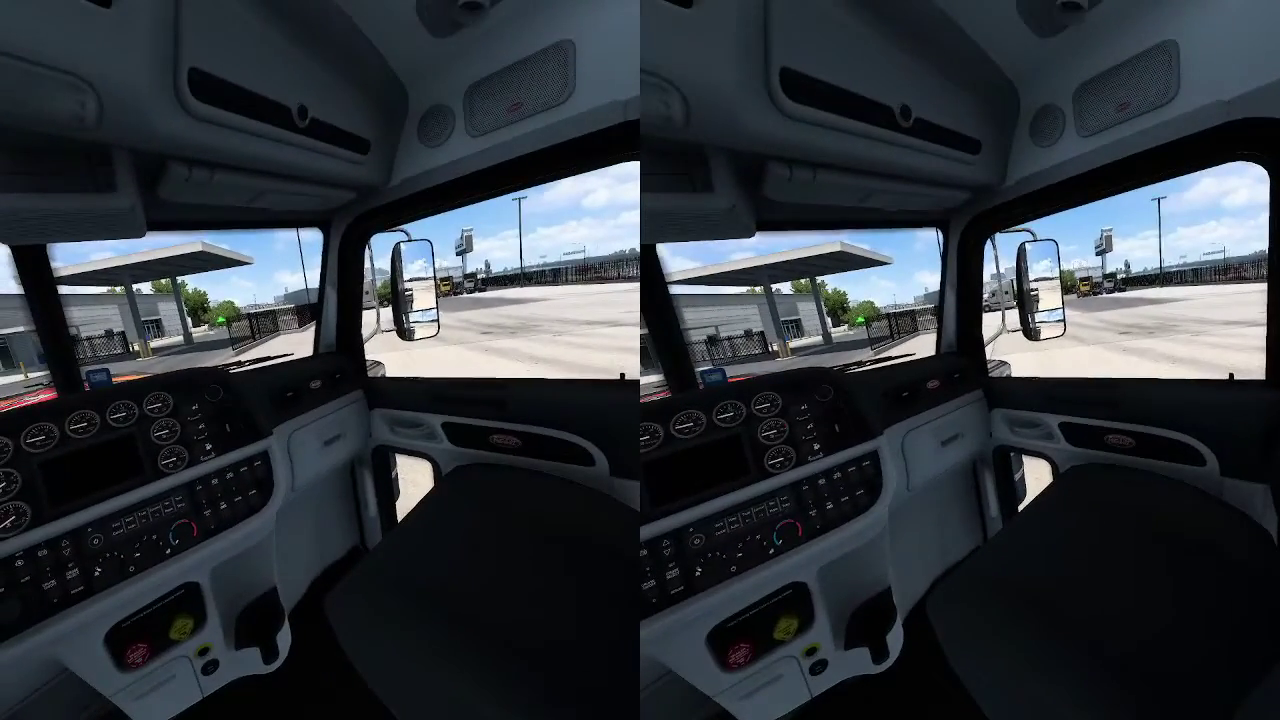
Capture two screenshots of the VR cab view and return to the interior camera
key(F12)
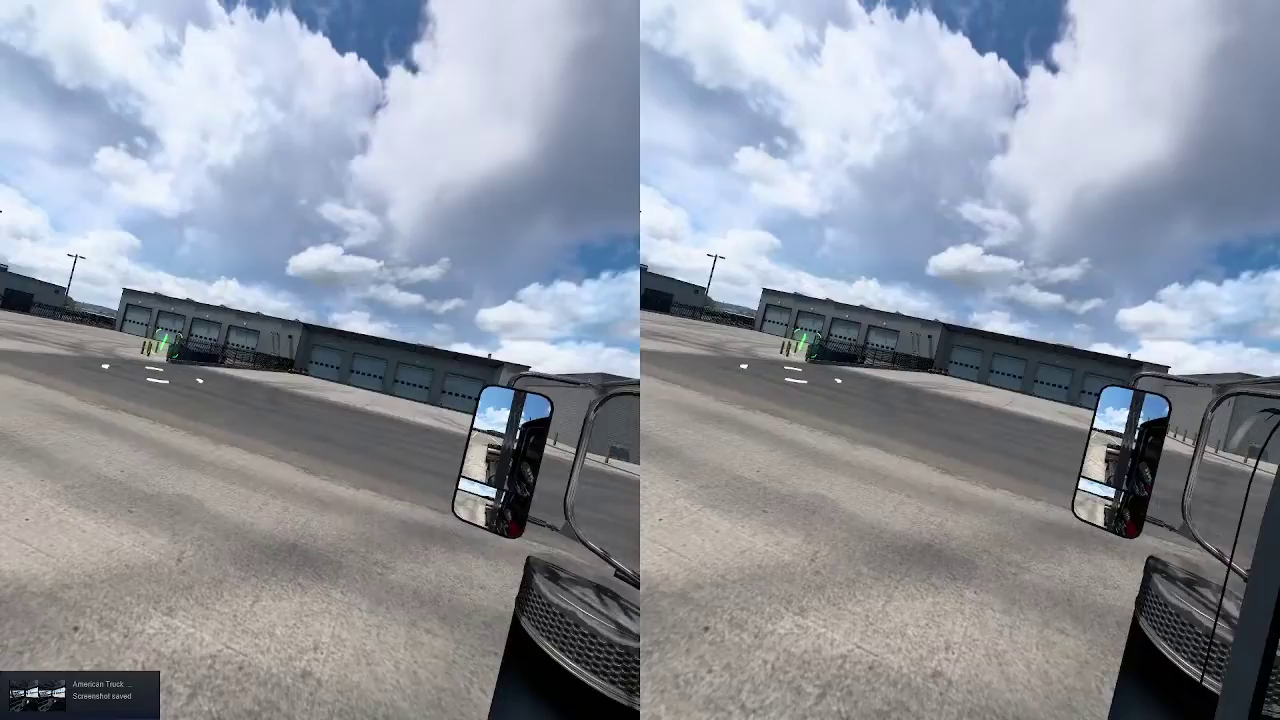
key(1)
key(F12)
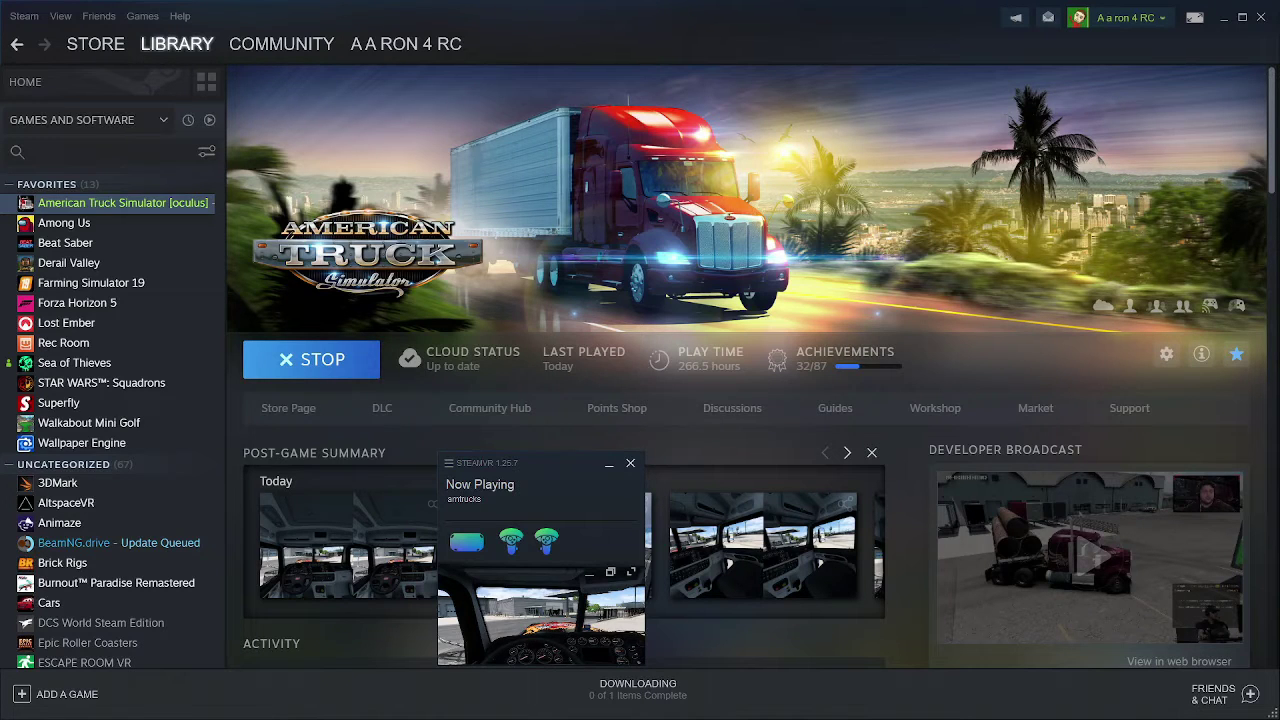
Bring OBS forward, reopen SteamVR's Now Playing window and make its game view full screen
key(alt+Tab)
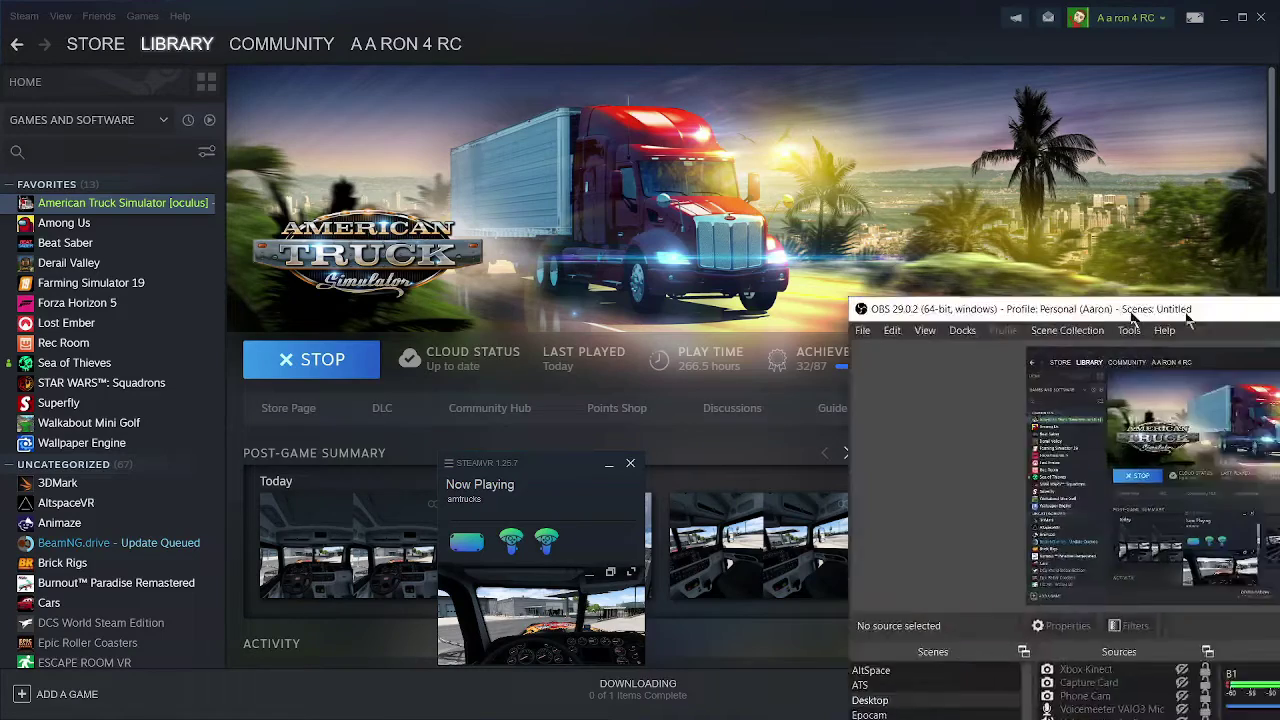
click(612, 470)
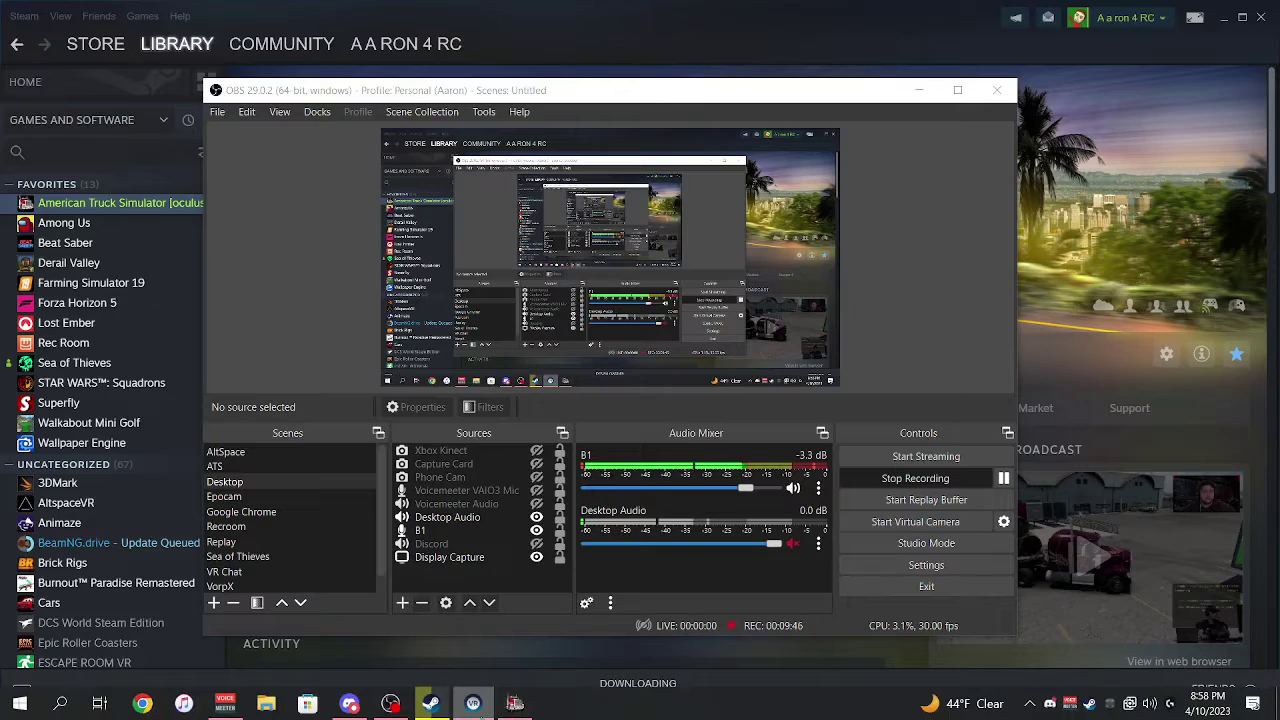
mouse_move(473, 703)
click(485, 621)
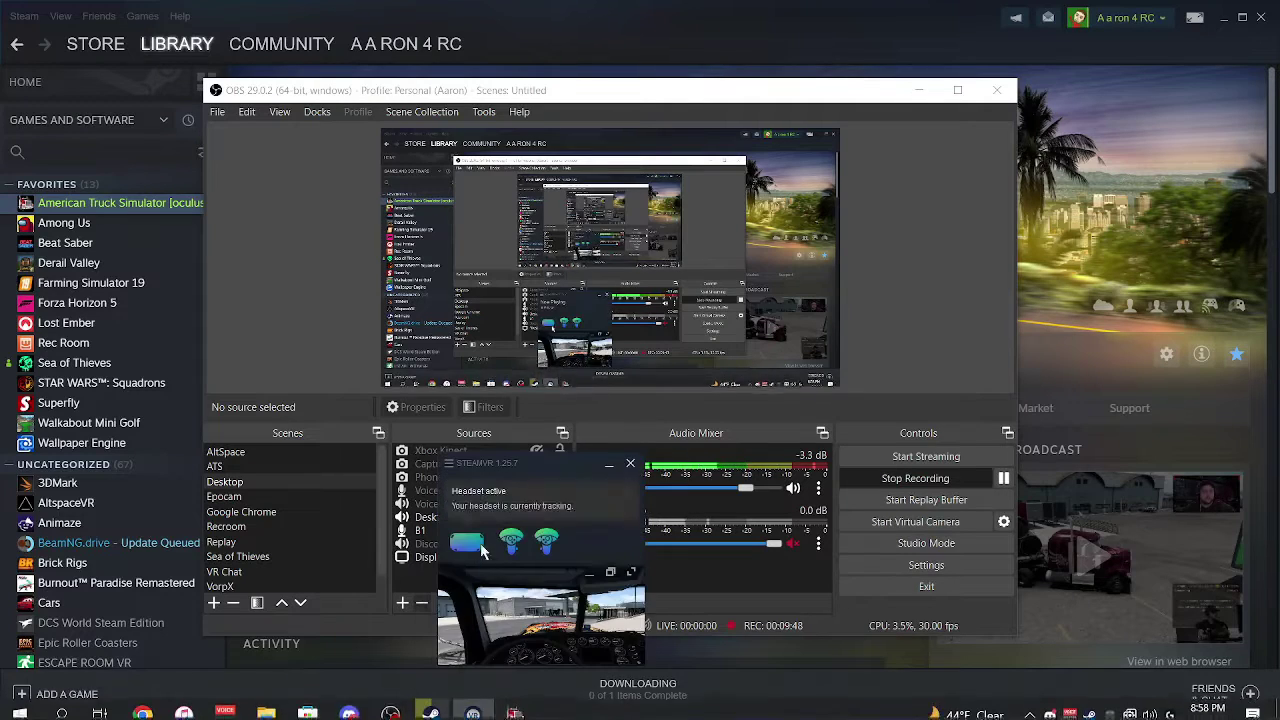
click(630, 572)
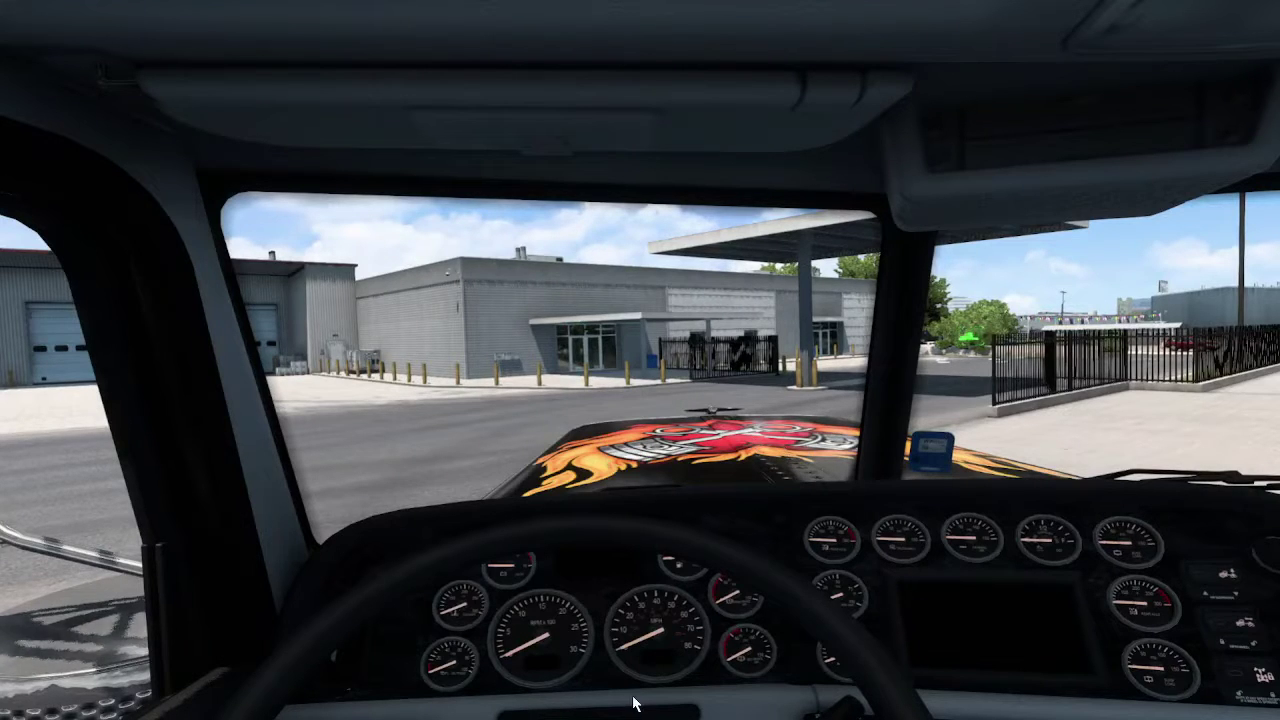
Use Alt+Tab to return to OBS Studio, still recording the Desktop scene
key(alt+Tab)
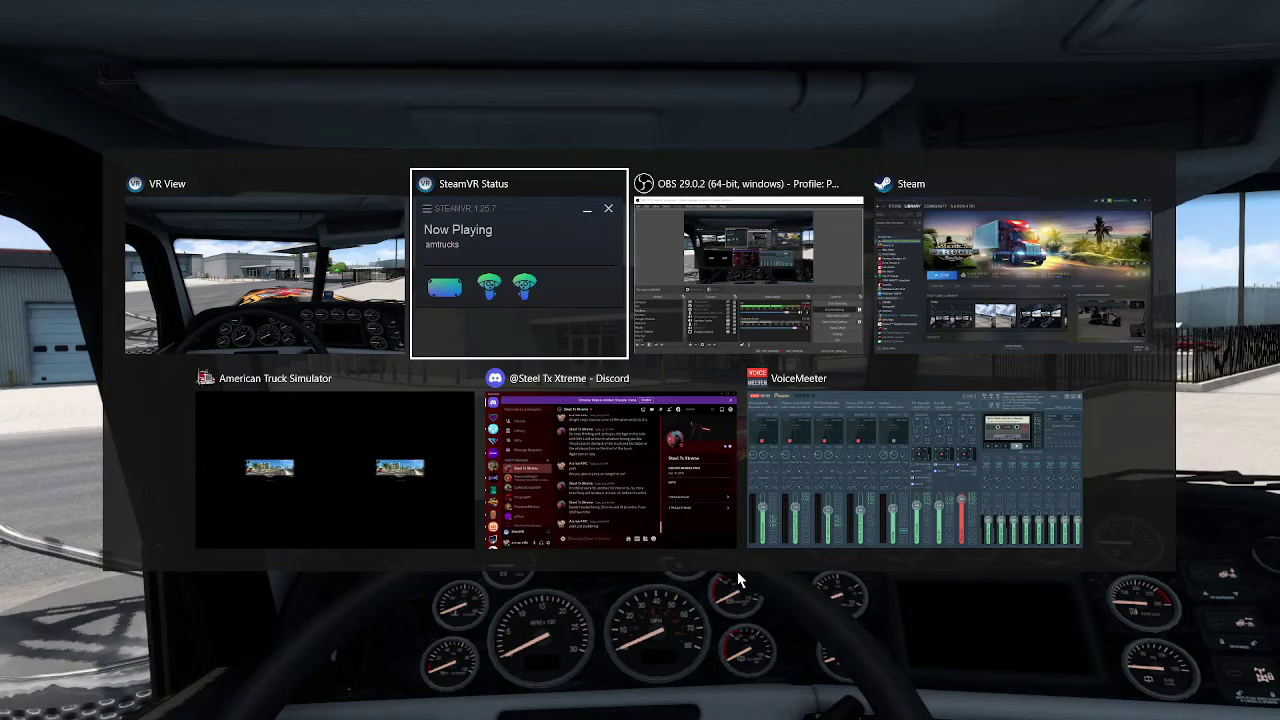
key(alt+Tab)
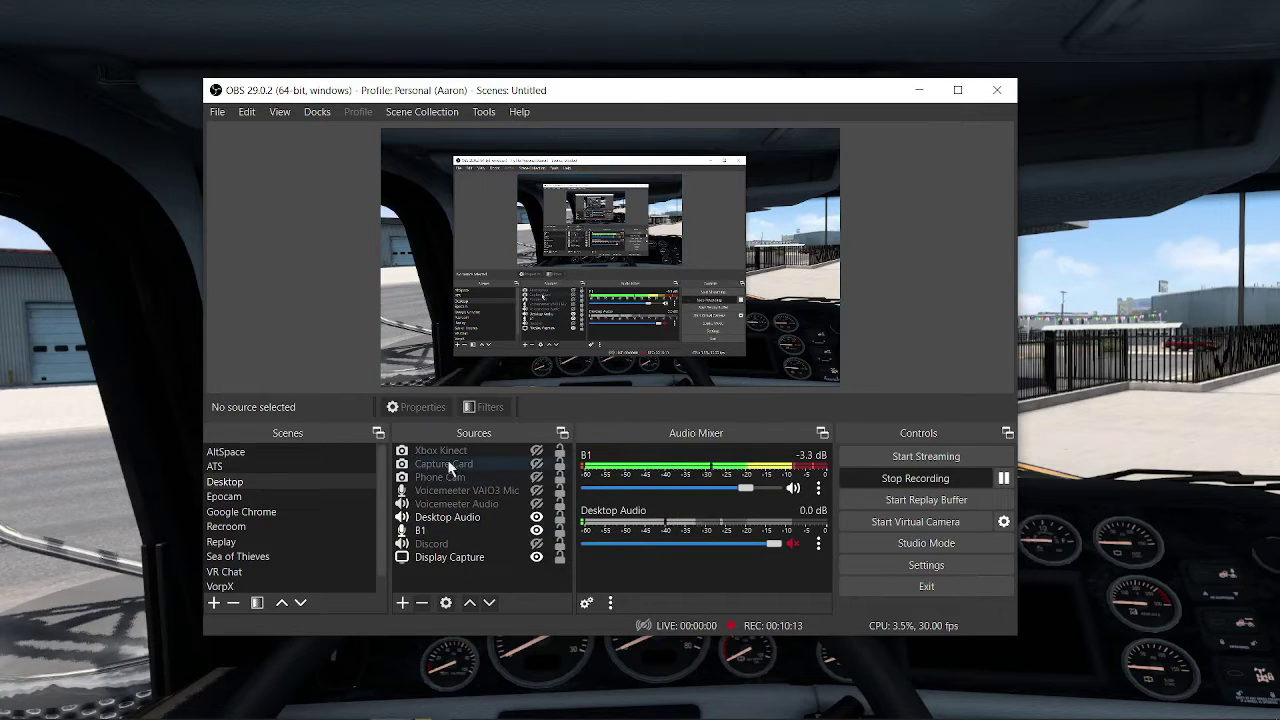
Add a new Game Capture source in OBS and name it 'test'
click(402, 602)
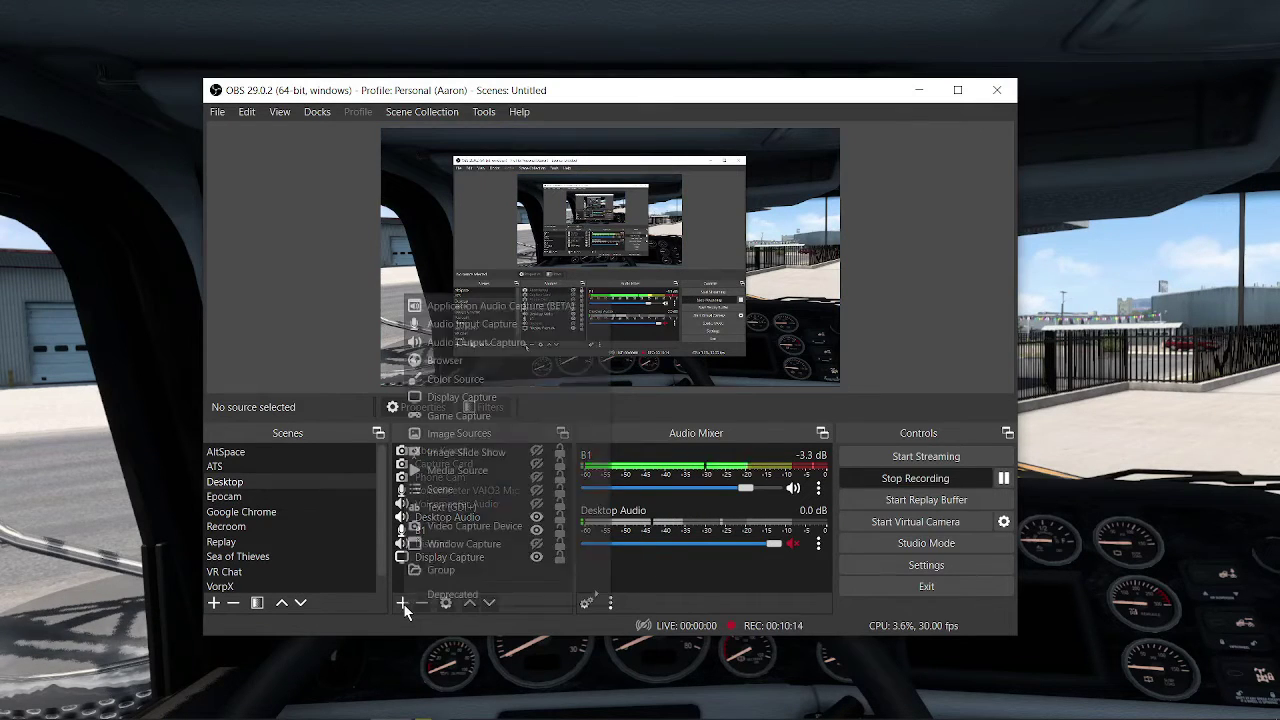
click(468, 418)
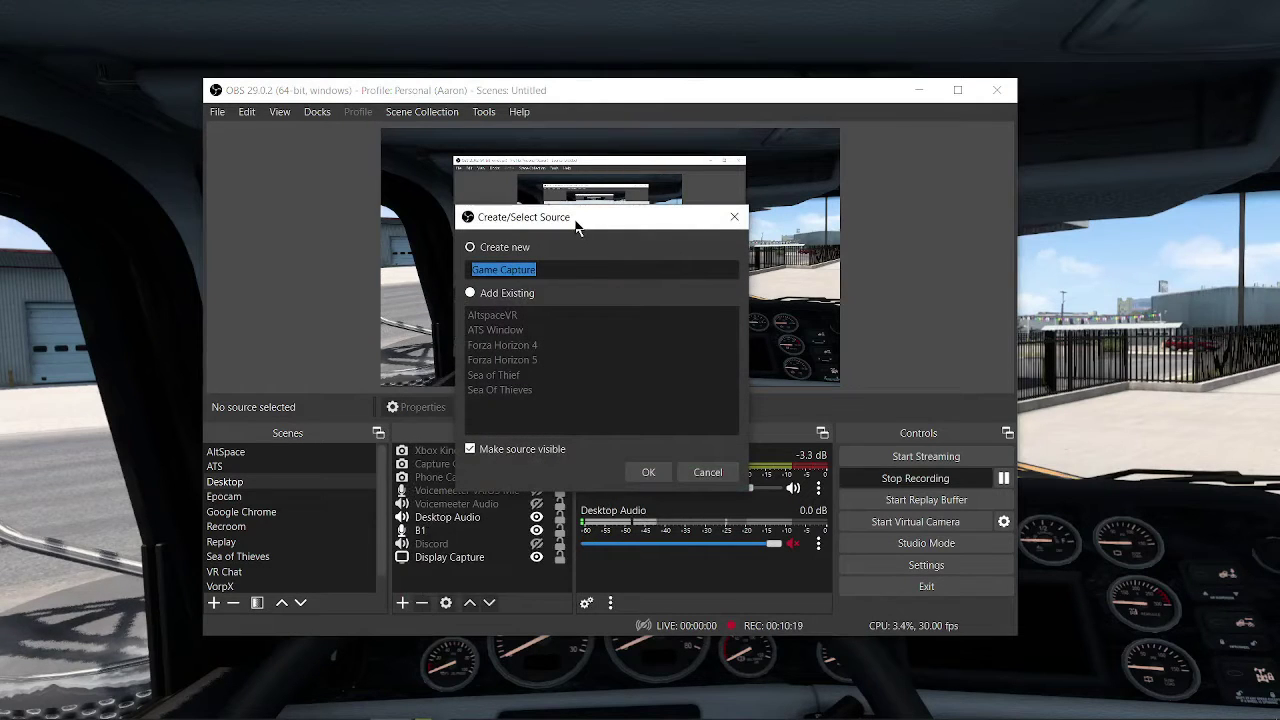
drag(588, 220, 653, 232)
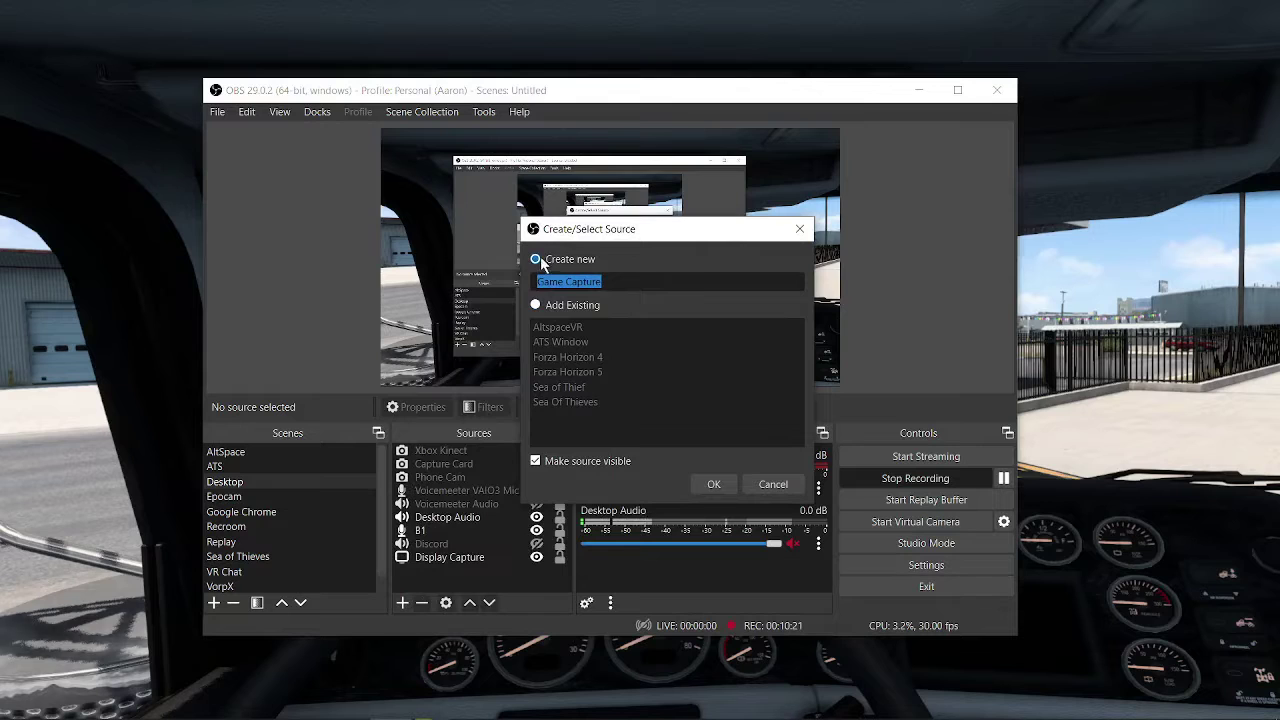
text(test)
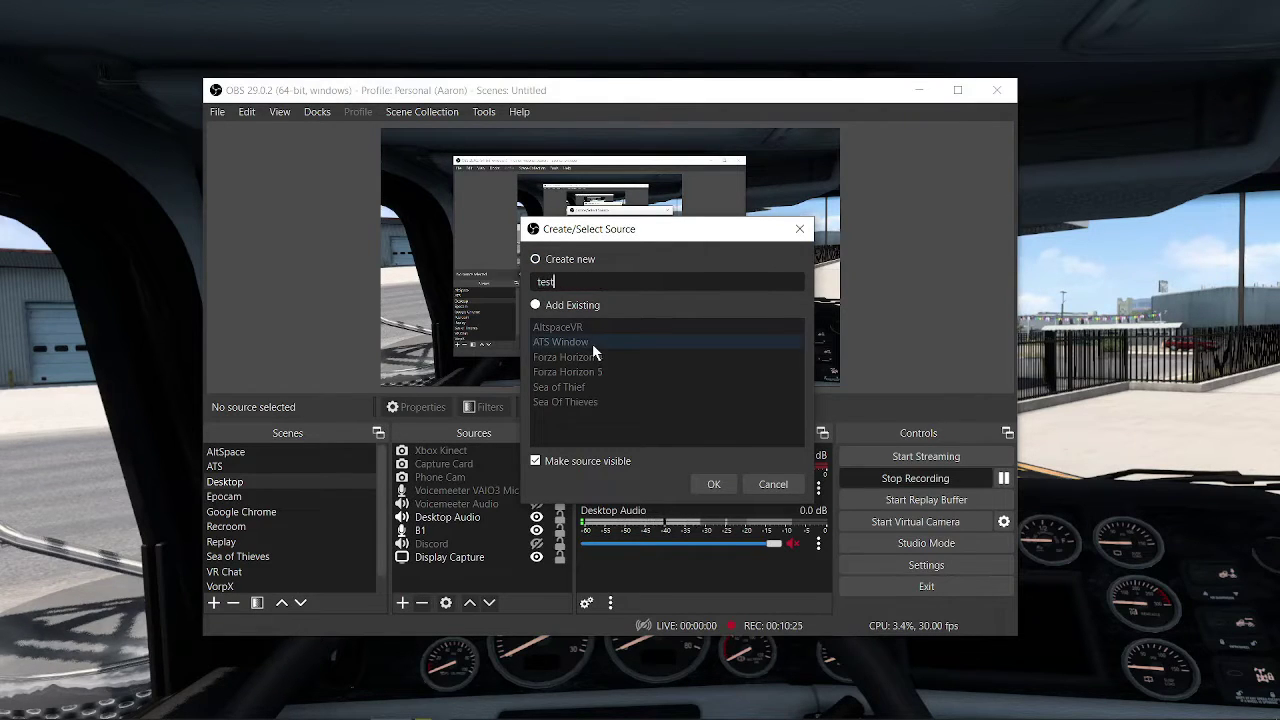
Set the test source to capture the specific window '[amtrucks.exe]: American Truck Simulator'
click(710, 484)
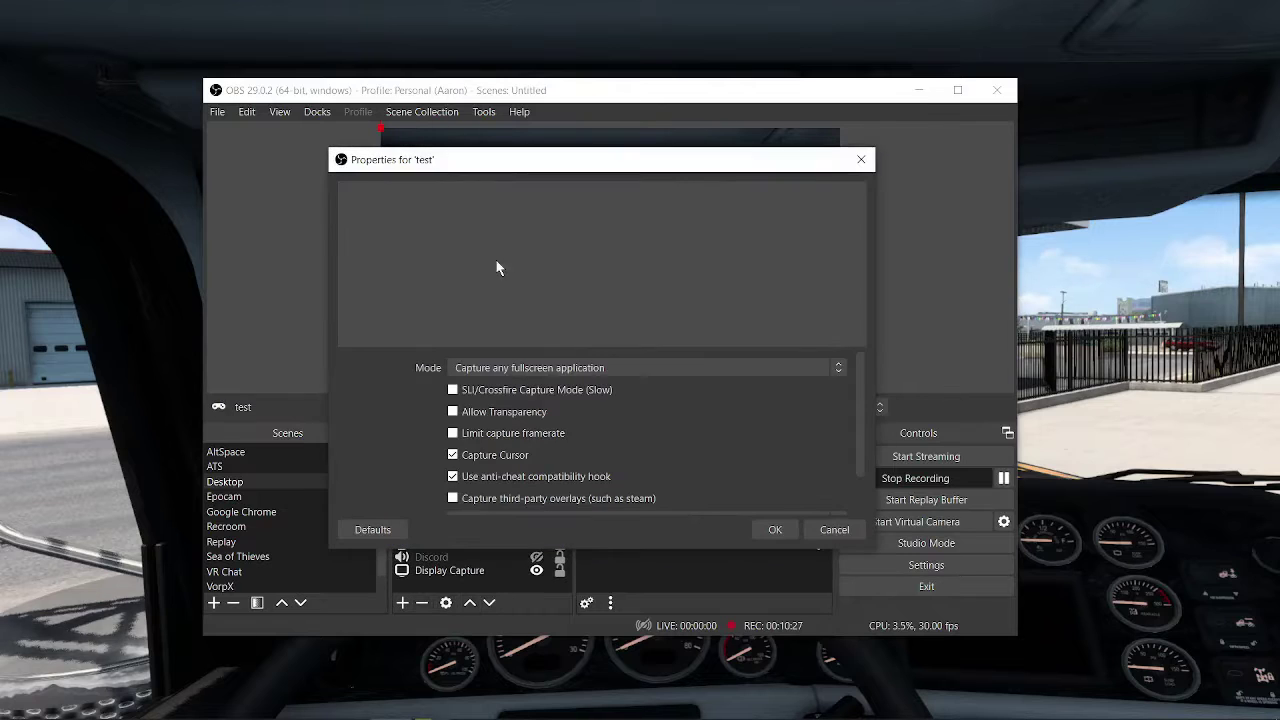
click(675, 367)
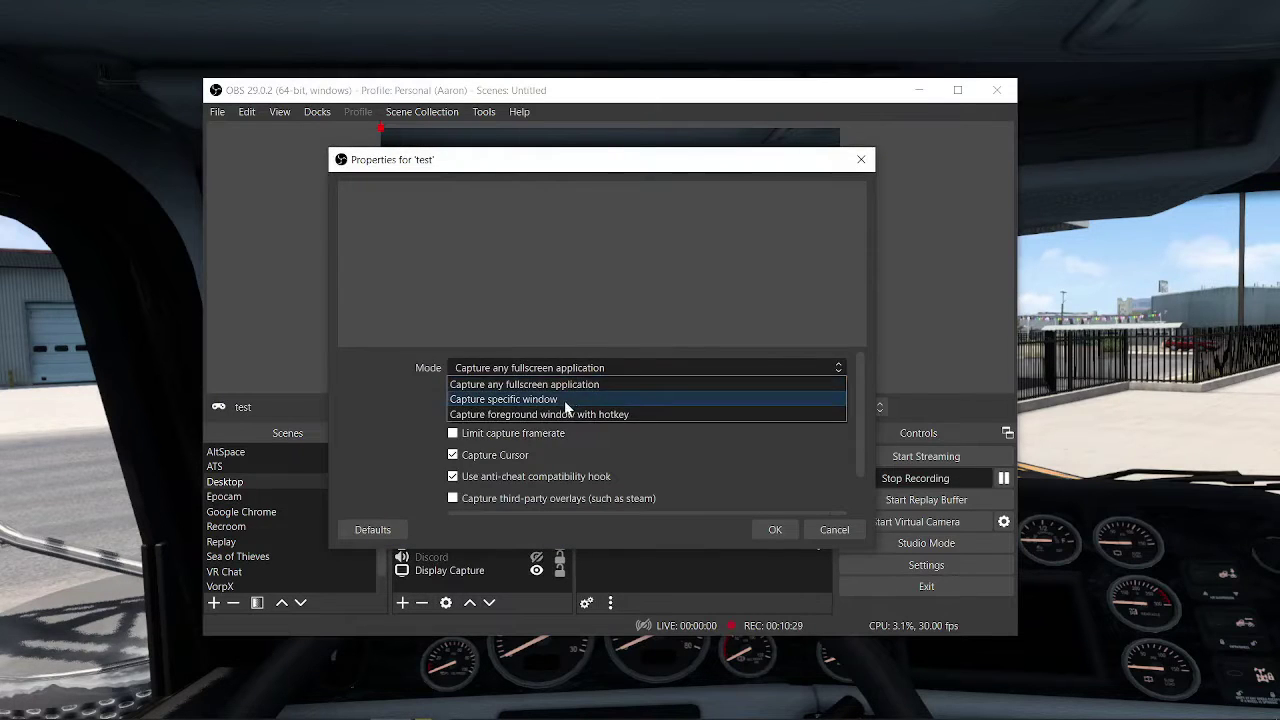
click(520, 392)
click(512, 391)
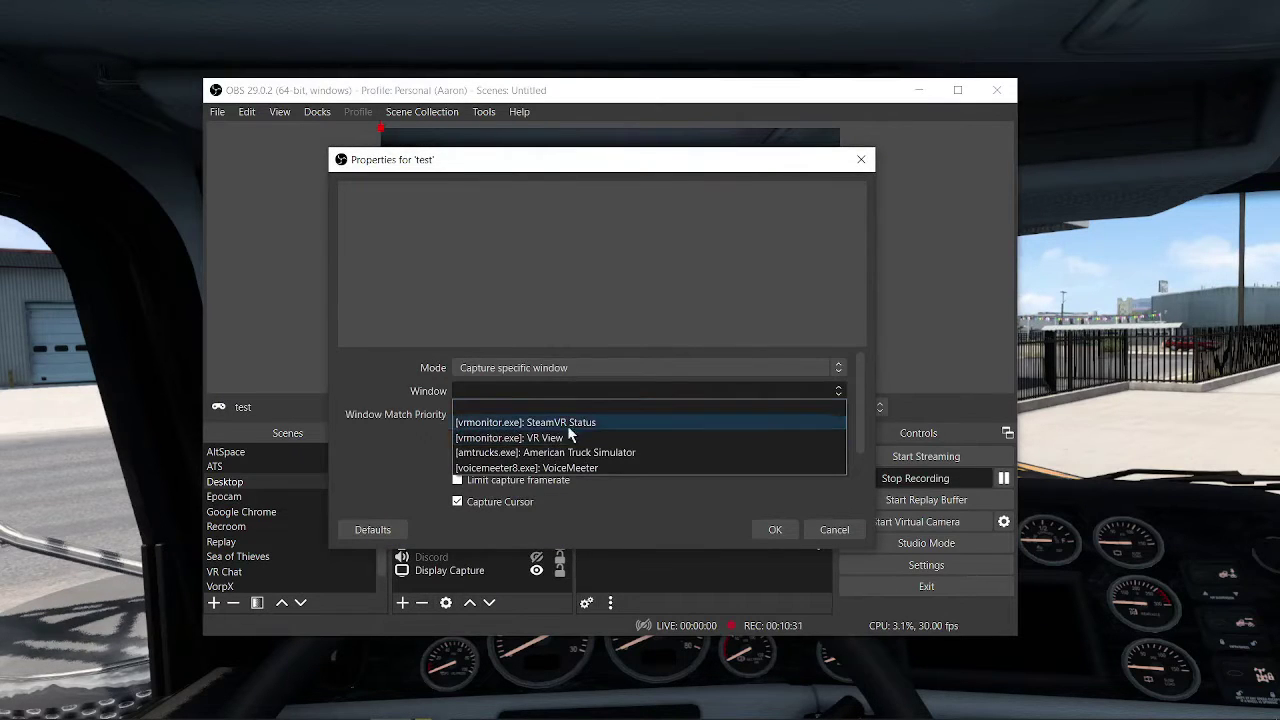
click(606, 452)
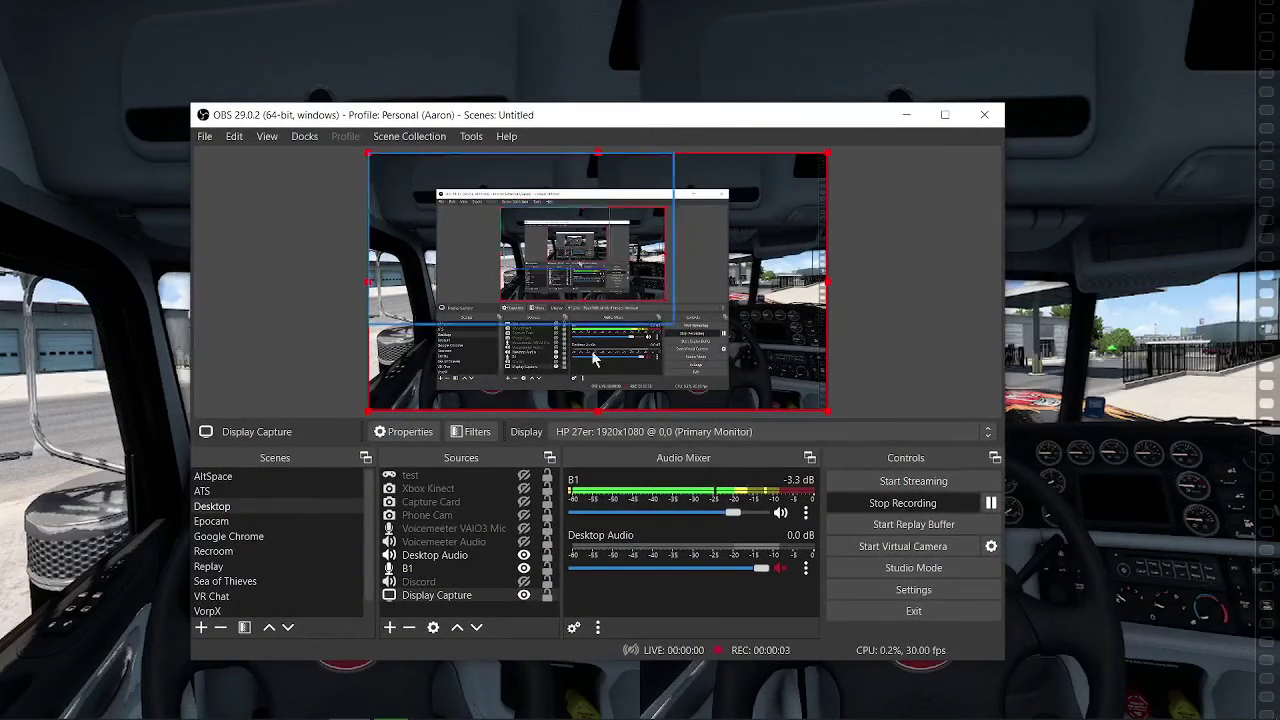
Stretch the Display Capture source to screen, then drag its right edge much wider
right_click(466, 345)
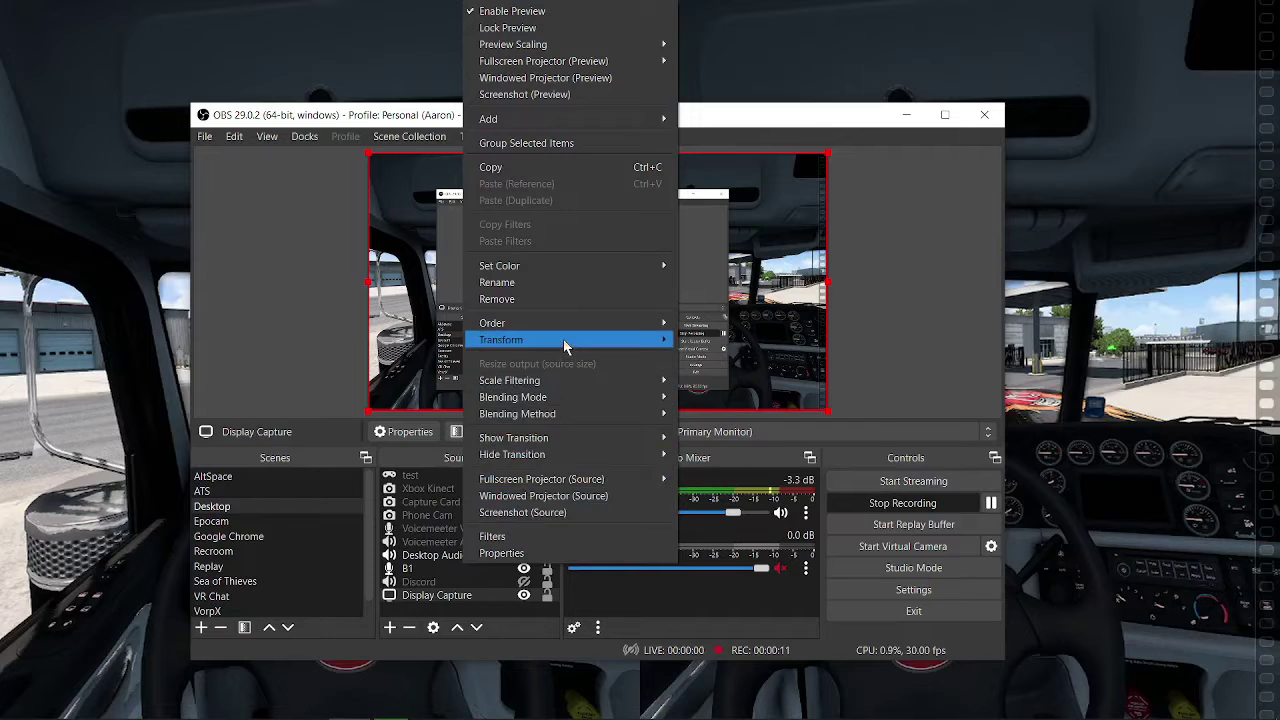
mouse_move(563, 341)
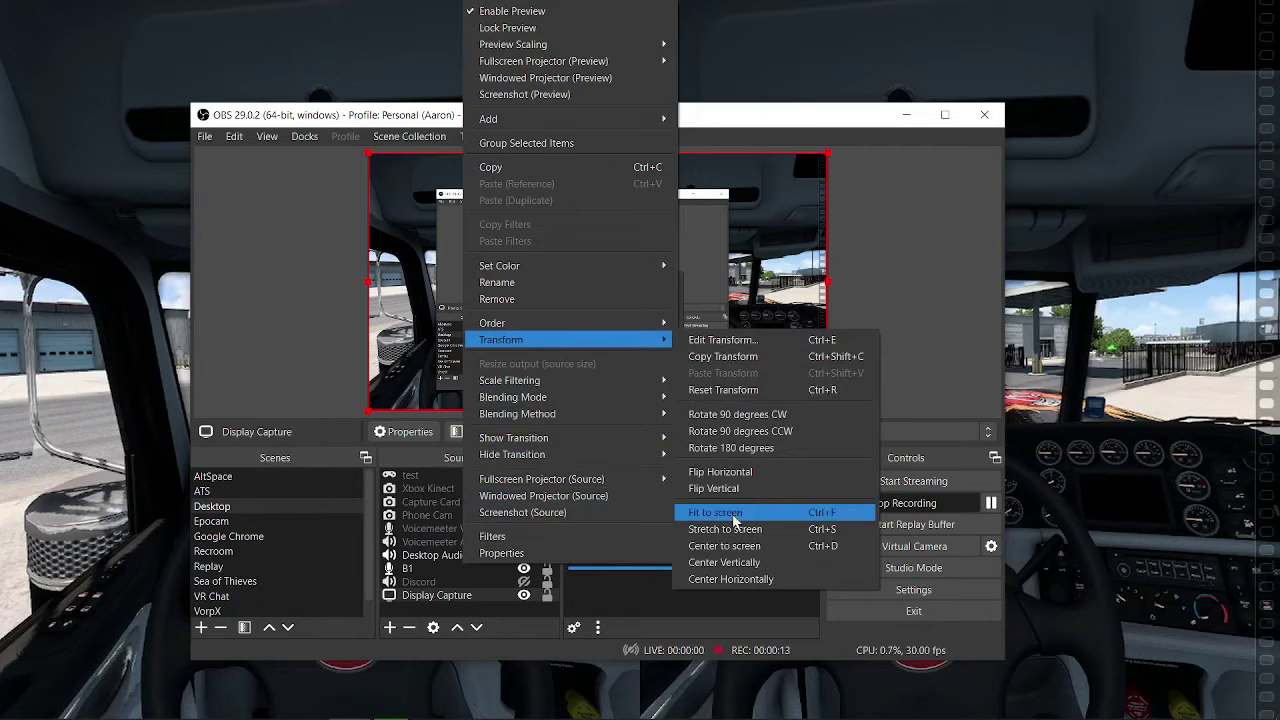
click(788, 536)
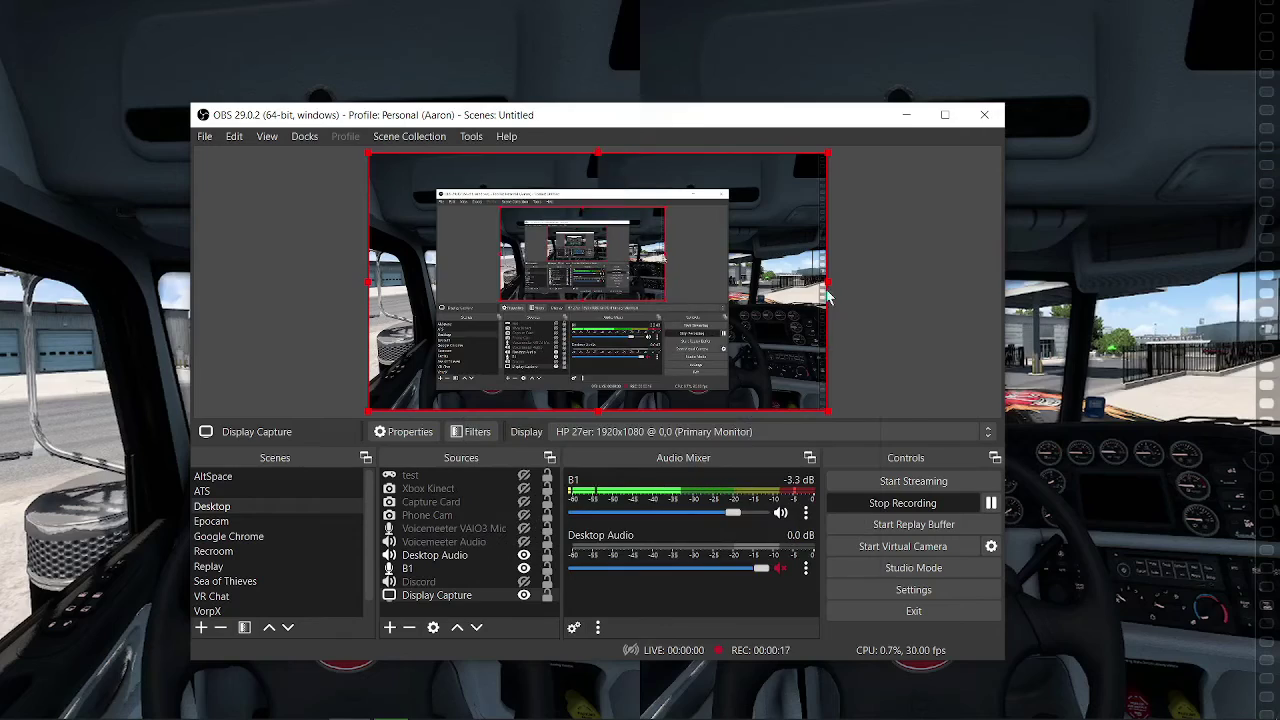
drag(830, 282, 1134, 282)
drag(1252, 282, 1279, 282)
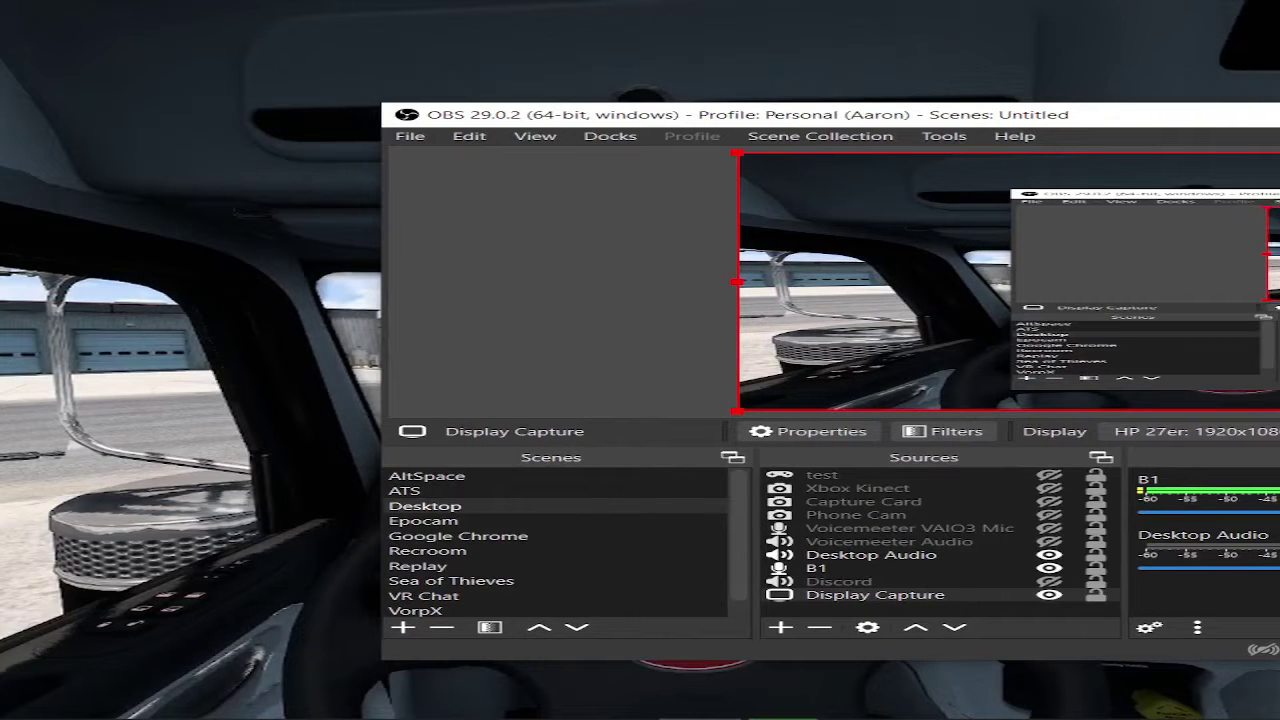
Nudge the stretched capture slightly left and switch from OBS to the game view
drag(1279, 282, 1259, 285)
key(alt+Tab)
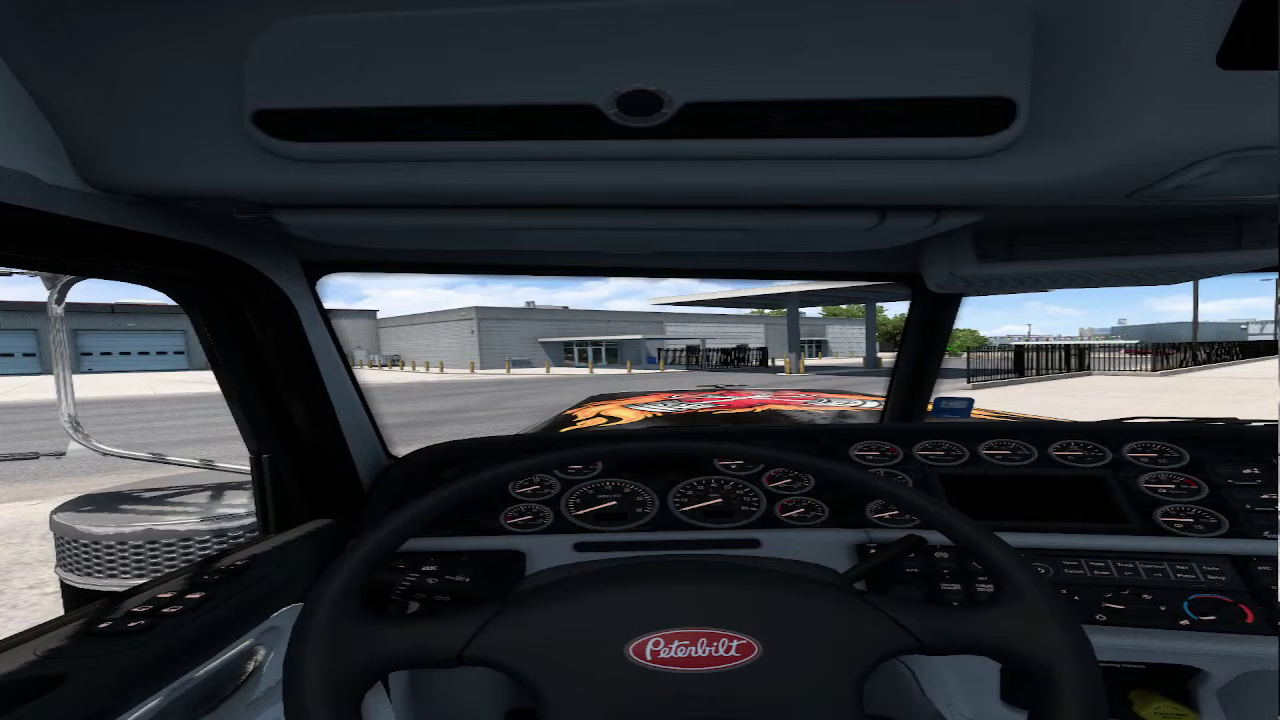